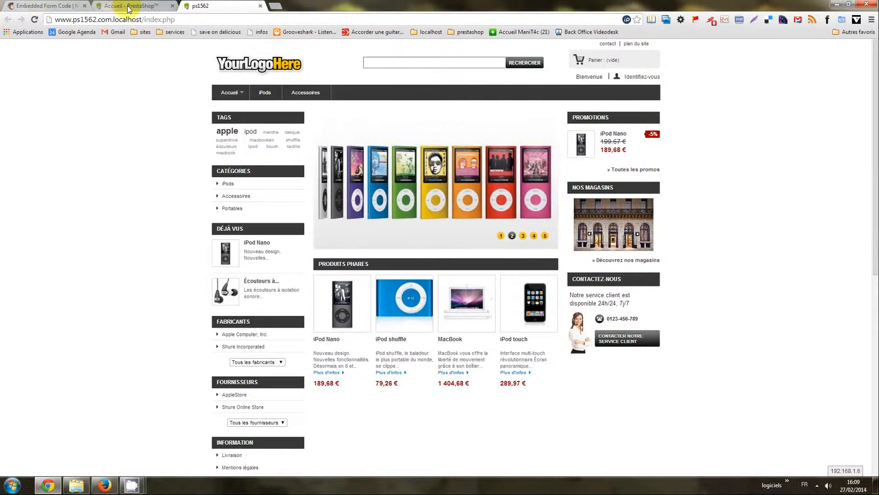
Step: In the PrestaShop back office, create a new Op'art planned popup titled "mailchimp"
{"action": "left_click", "coordinate": [123, 5]}
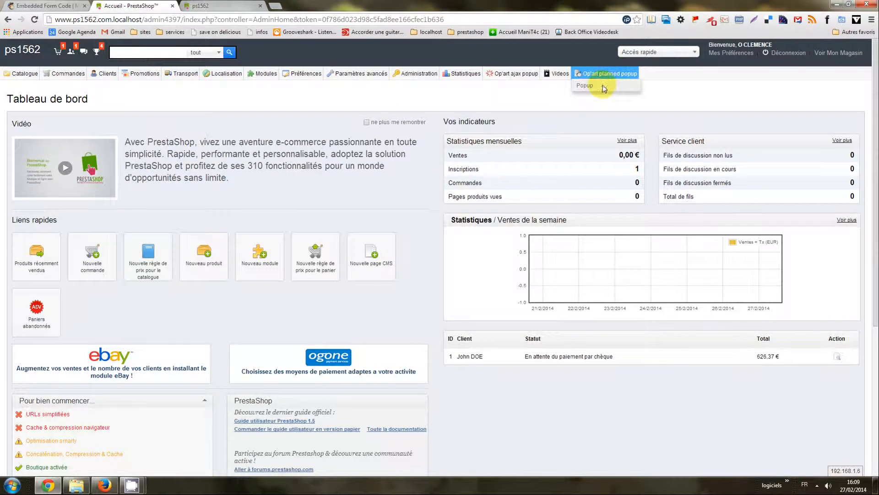
{"action": "left_click", "coordinate": [603, 88]}
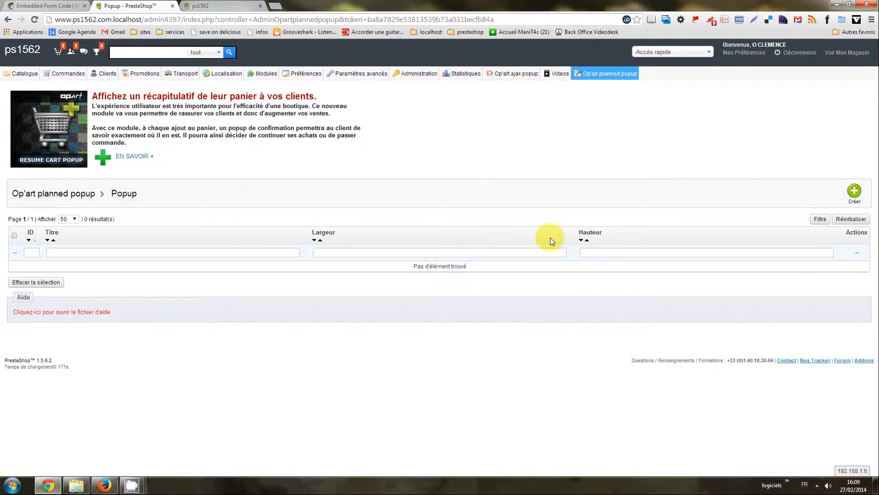
{"action": "left_click", "coordinate": [854, 191]}
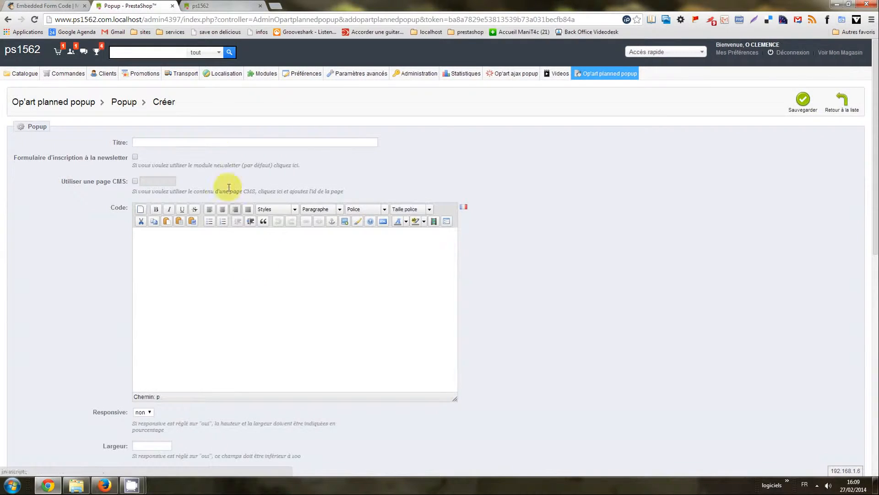
{"action": "left_click", "coordinate": [227, 145]}
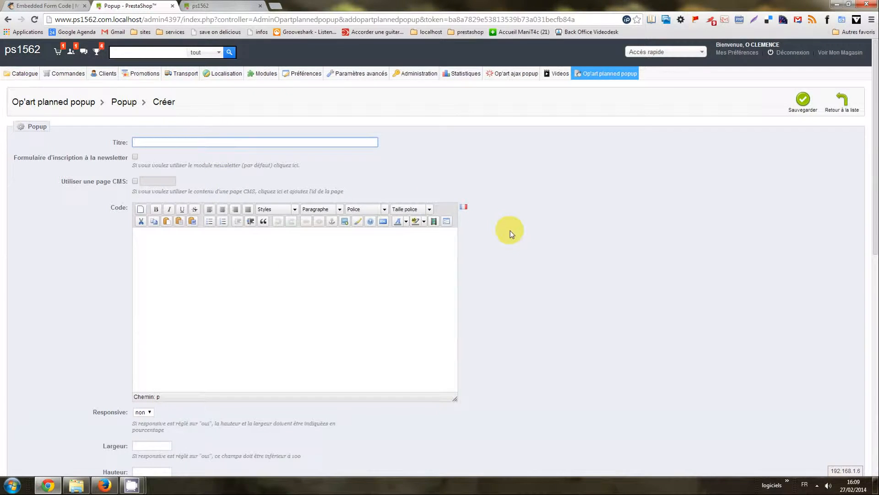
{"action": "type", "text": "mailchimp"}
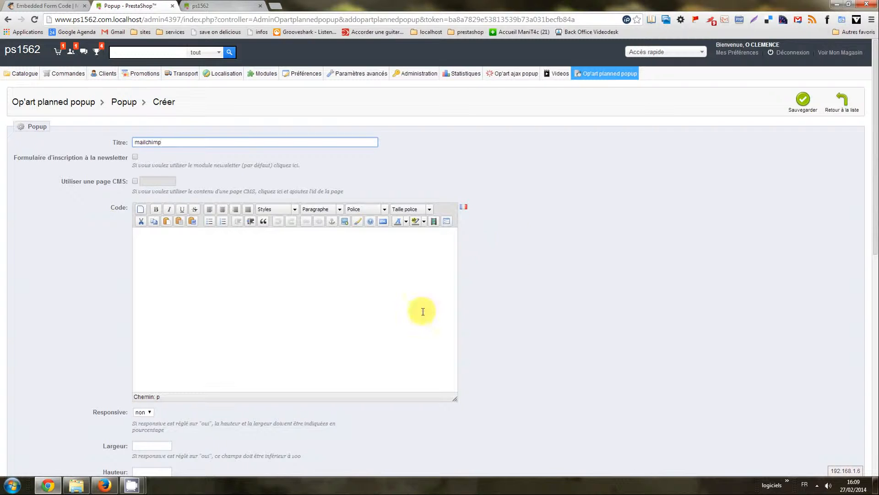
Step: Set the popup's width (Largeur) to 500 and its height (Hauteur) to 350
{"action": "scroll", "coordinate": [354, 300], "scroll_direction": "down", "scroll_amount": 3}
{"action": "left_click", "coordinate": [151, 304]}
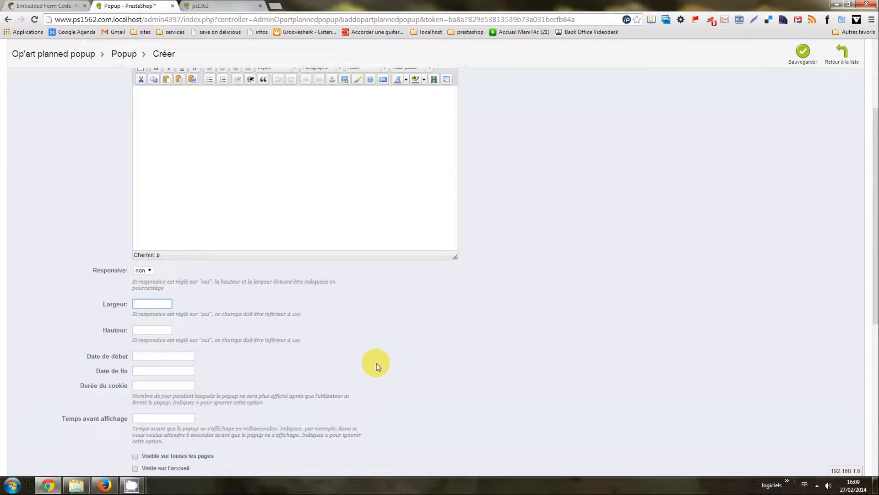
{"action": "type", "text": "500"}
{"action": "left_click", "coordinate": [156, 330]}
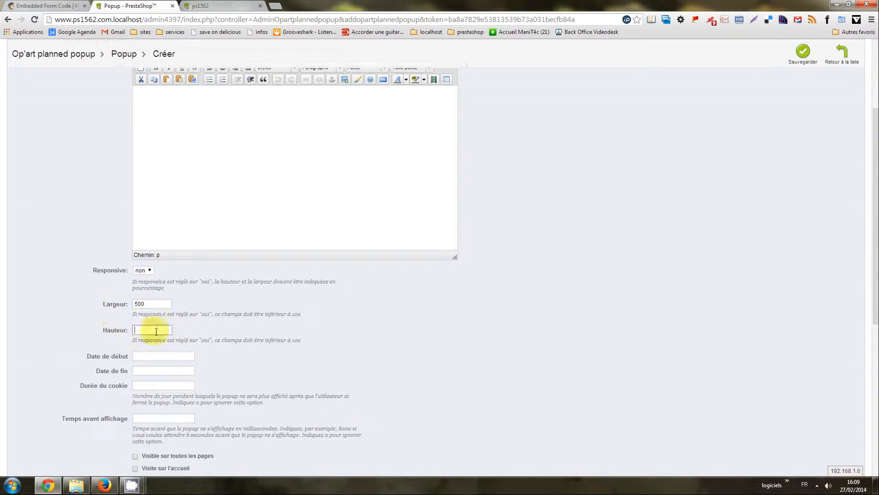
{"action": "type", "text": "350"}
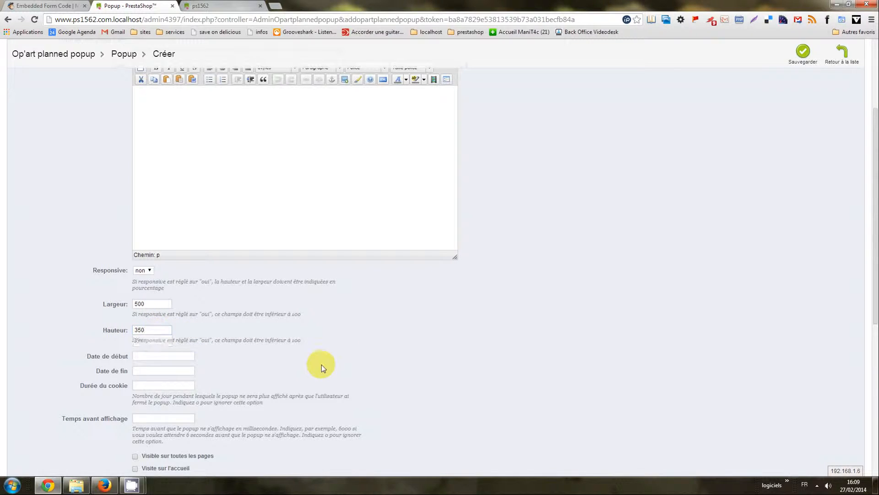
Step: Schedule the popup with start date 2014-02-01 and end date 2014-02-28
{"action": "left_click", "coordinate": [168, 356]}
{"action": "left_click", "coordinate": [220, 402]}
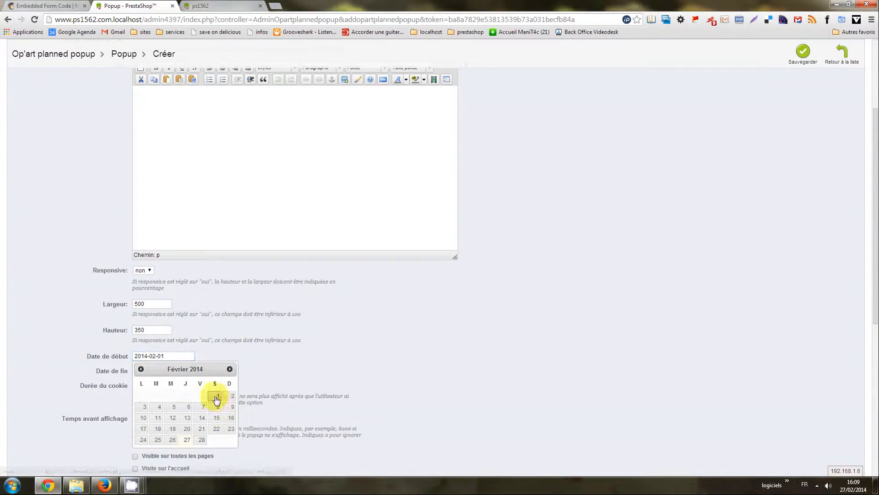
{"action": "left_click", "coordinate": [173, 371]}
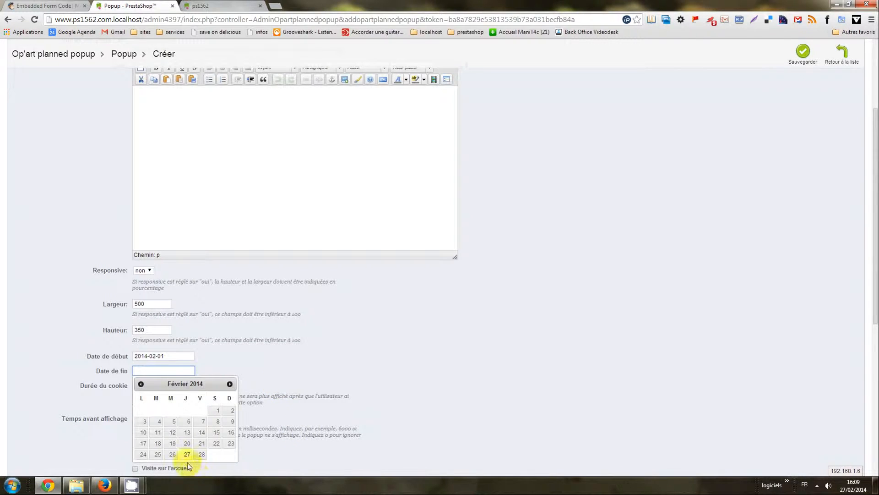
{"action": "left_click", "coordinate": [202, 455]}
Step: Set the popup's cookie duration to 0 and its delay before display to 500
{"action": "left_click", "coordinate": [181, 385]}
{"action": "scroll", "coordinate": [252, 399], "scroll_direction": "down", "scroll_amount": 2}
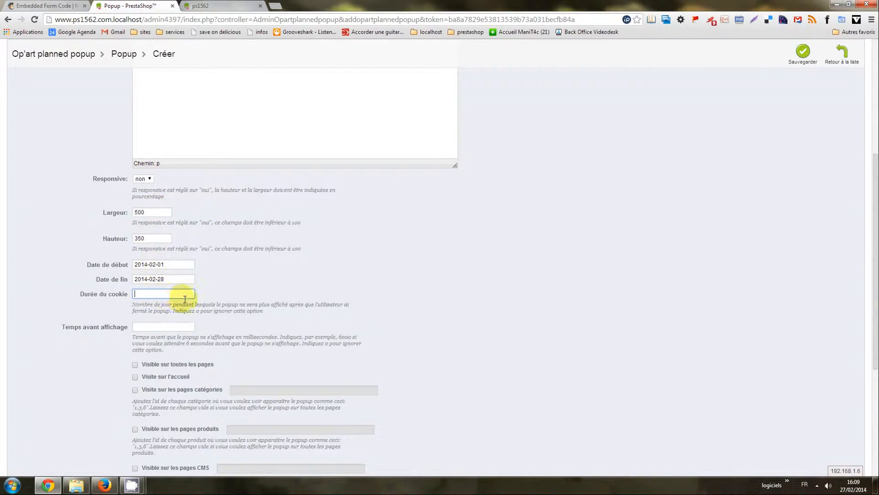
{"action": "type", "text": "0"}
{"action": "left_click", "coordinate": [172, 327]}
{"action": "scroll", "coordinate": [246, 323], "scroll_direction": "down", "scroll_amount": 3}
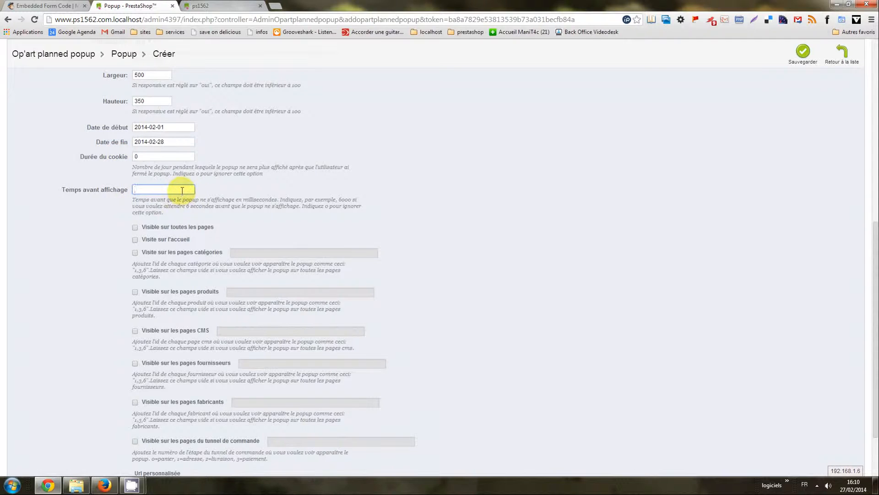
{"action": "type", "text": "500"}
Step: Enable the popup on the home page (Visite sur l'accueil) and place the cursor in the empty Code editor
{"action": "left_click", "coordinate": [286, 167]}
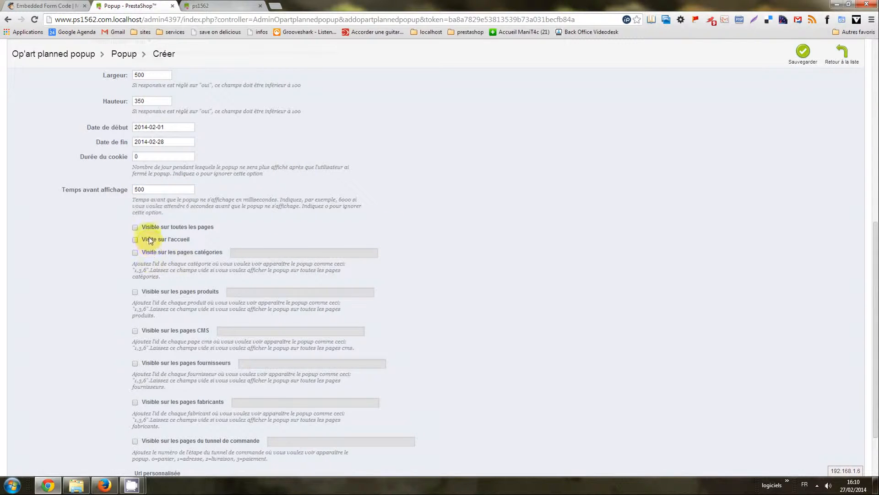
{"action": "scroll", "coordinate": [522, 321], "scroll_direction": "down", "scroll_amount": 3}
{"action": "scroll", "coordinate": [761, 218], "scroll_direction": "up", "scroll_amount": 7}
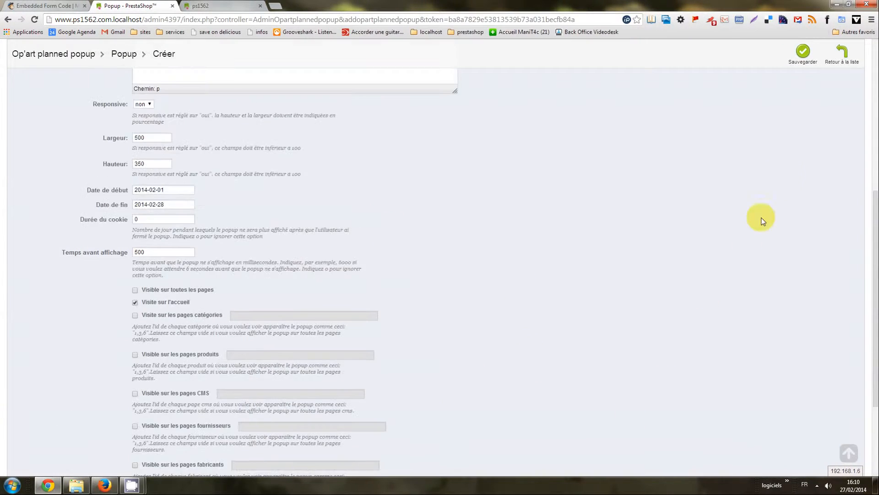
{"action": "scroll", "coordinate": [403, 284], "scroll_direction": "up", "scroll_amount": 3}
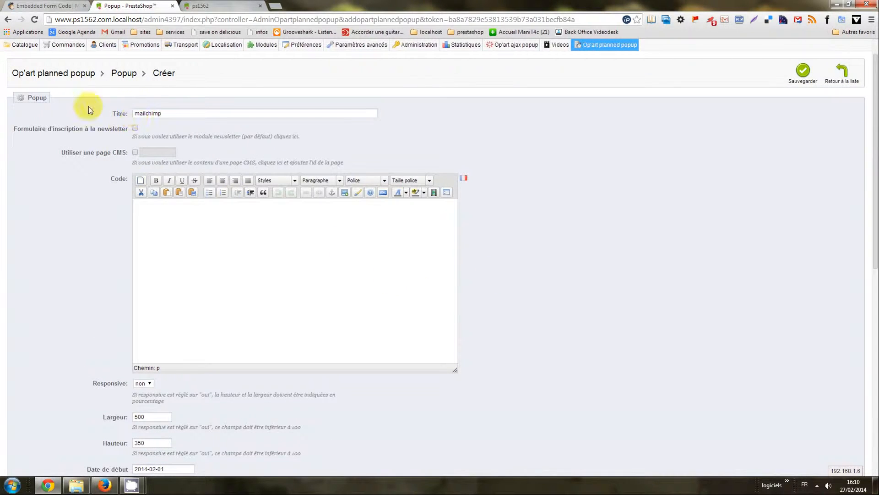
{"action": "left_click", "coordinate": [262, 244]}
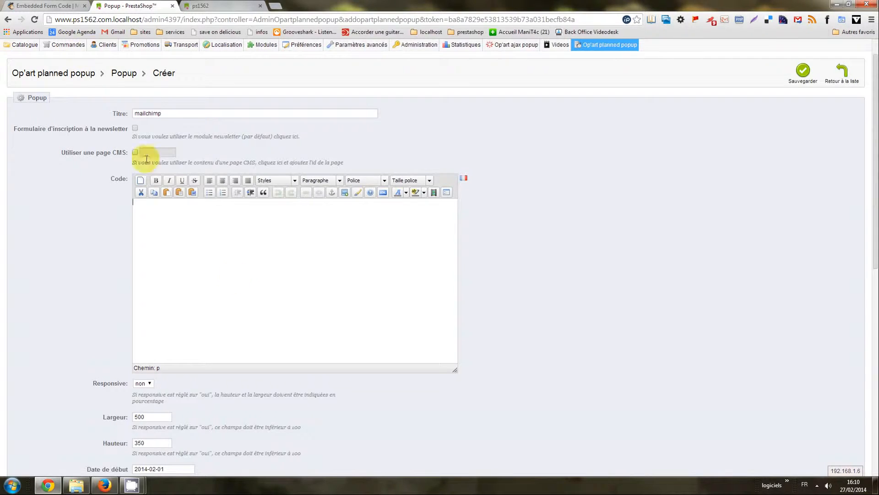
Step: Switch to MailChimp and open the embedded signup form code for the list "liste de test"
{"action": "left_click", "coordinate": [38, 5]}
{"action": "scroll", "coordinate": [235, 238], "scroll_direction": "up", "scroll_amount": 2}
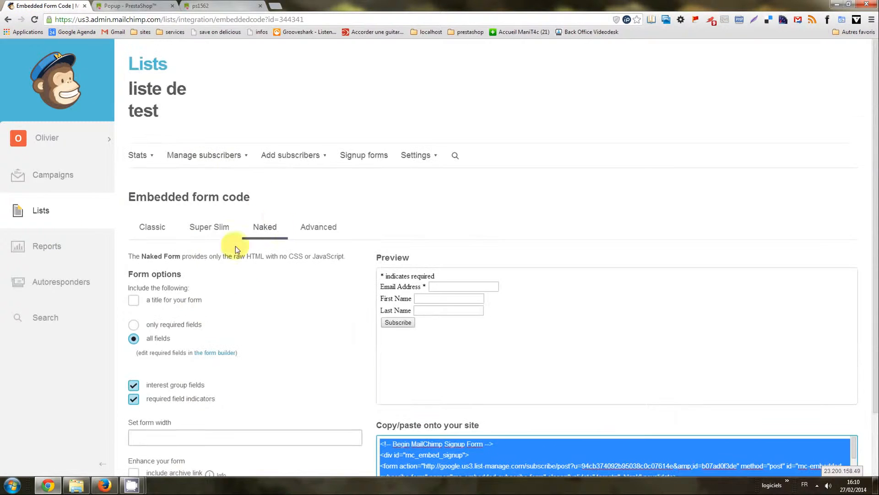
{"action": "left_click", "coordinate": [66, 115]}
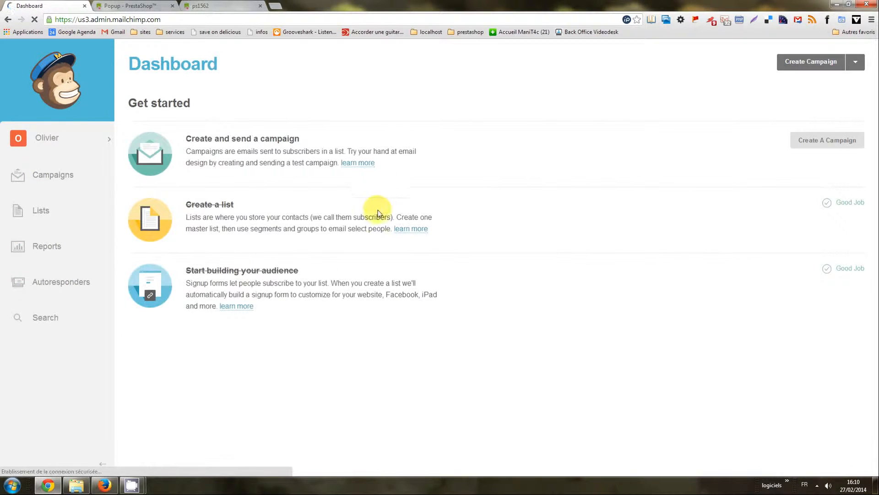
{"action": "left_click", "coordinate": [37, 212]}
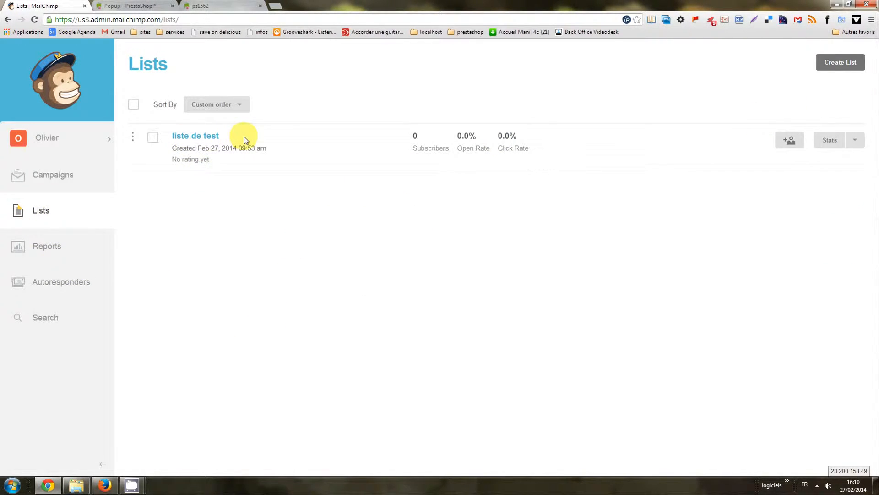
{"action": "left_click", "coordinate": [855, 140]}
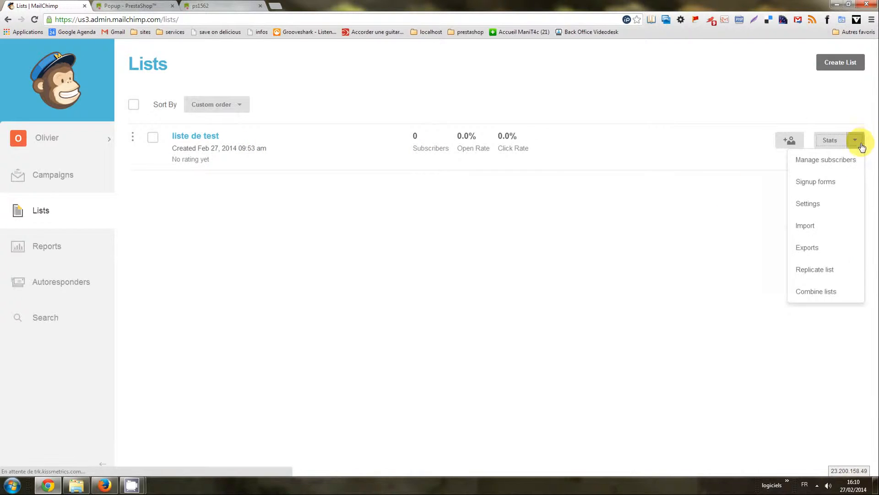
{"action": "left_click", "coordinate": [820, 182]}
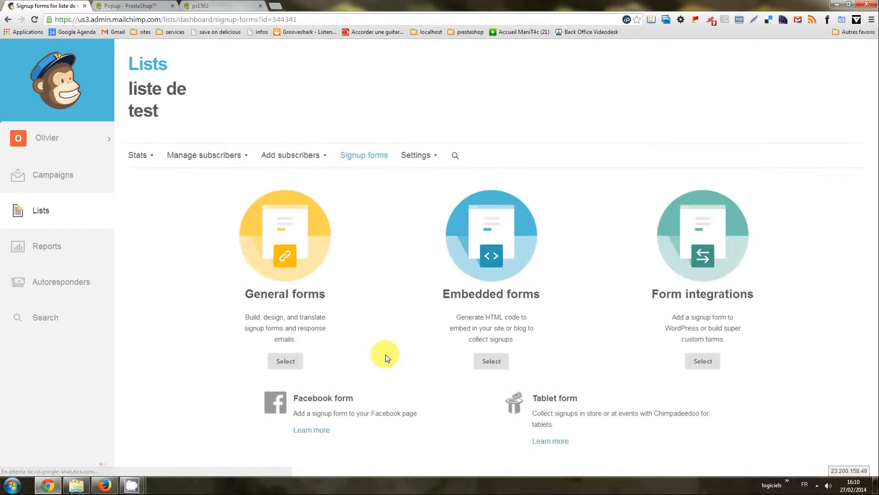
{"action": "left_click", "coordinate": [488, 360]}
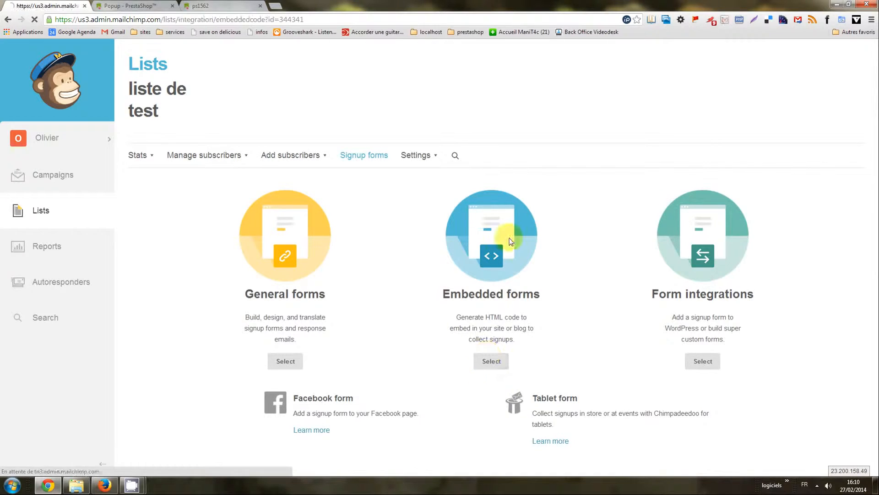
Step: Remove the title from the embedded form and switch to its Naked version
{"action": "scroll", "coordinate": [375, 293], "scroll_direction": "down", "scroll_amount": 1}
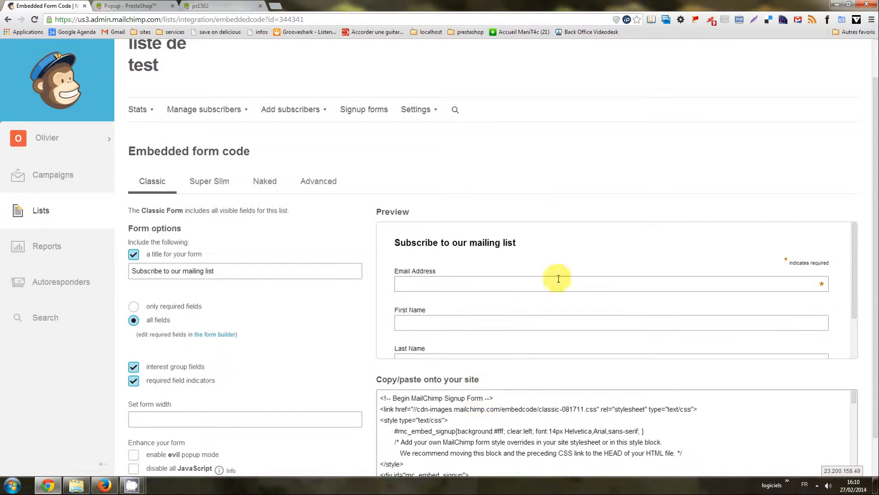
{"action": "left_click", "coordinate": [133, 254]}
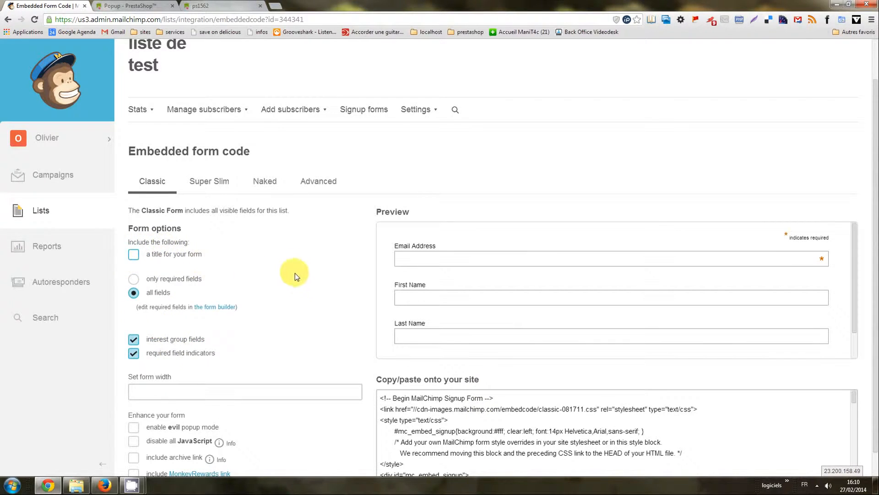
{"action": "scroll", "coordinate": [321, 348], "scroll_direction": "down", "scroll_amount": 1}
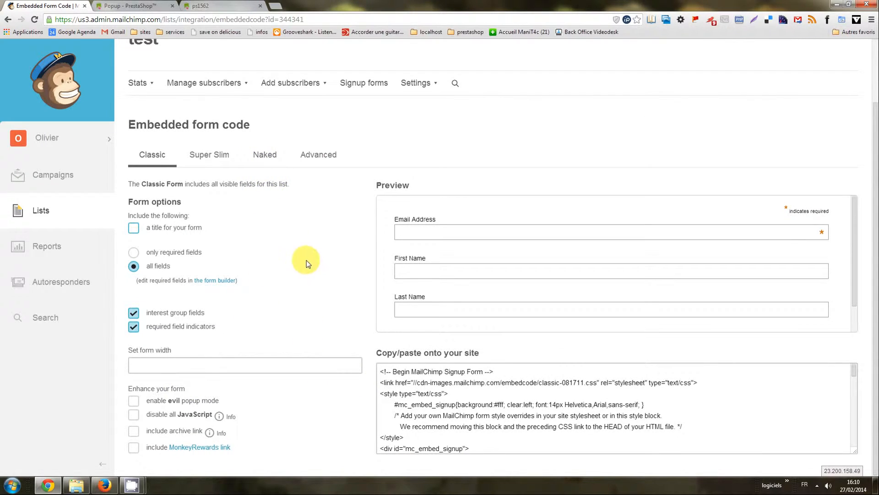
{"action": "left_click", "coordinate": [265, 154]}
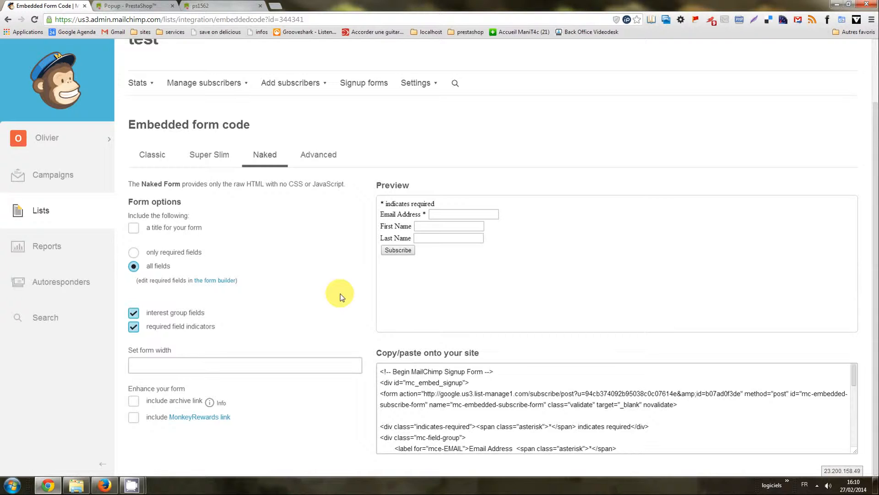
{"action": "scroll", "coordinate": [342, 302], "scroll_direction": "up", "scroll_amount": 3}
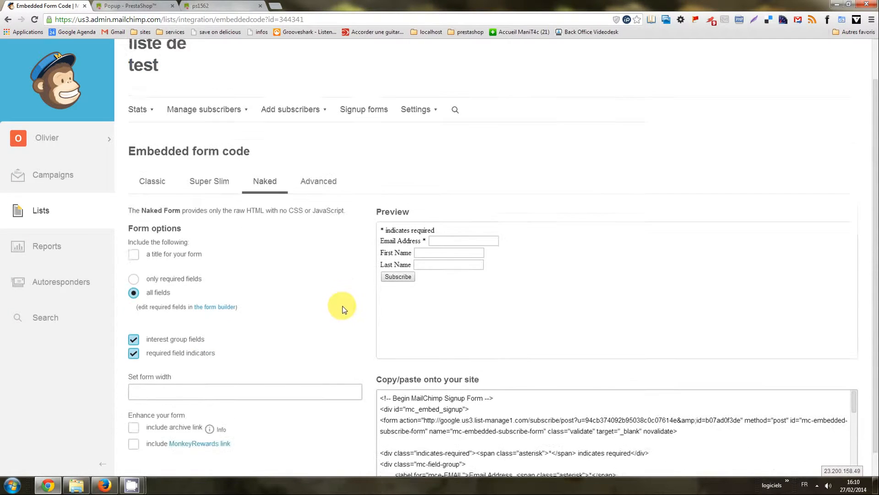
{"action": "scroll", "coordinate": [343, 306], "scroll_direction": "down", "scroll_amount": 3}
Step: Copy the entire embed code of the Naked signup form
{"action": "left_click", "coordinate": [446, 394]}
{"action": "key", "text": "ctrl+c"}
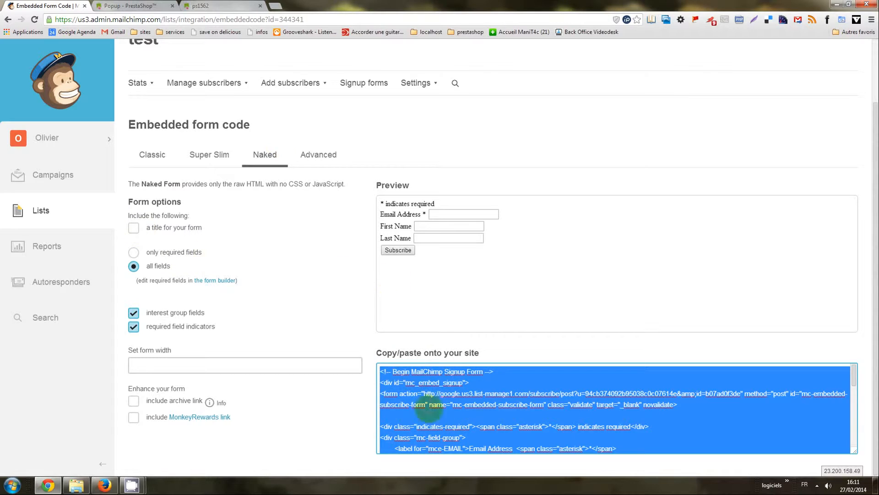
{"action": "right_click", "coordinate": [429, 396]}
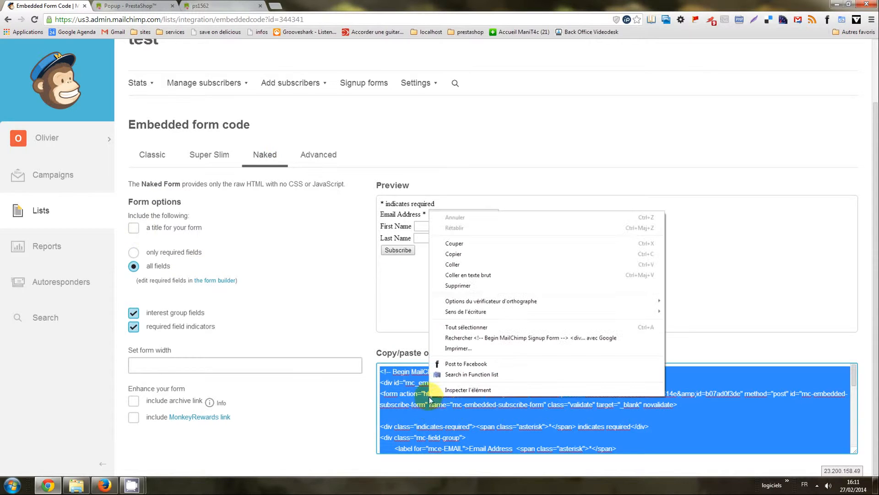
{"action": "left_click", "coordinate": [479, 254]}
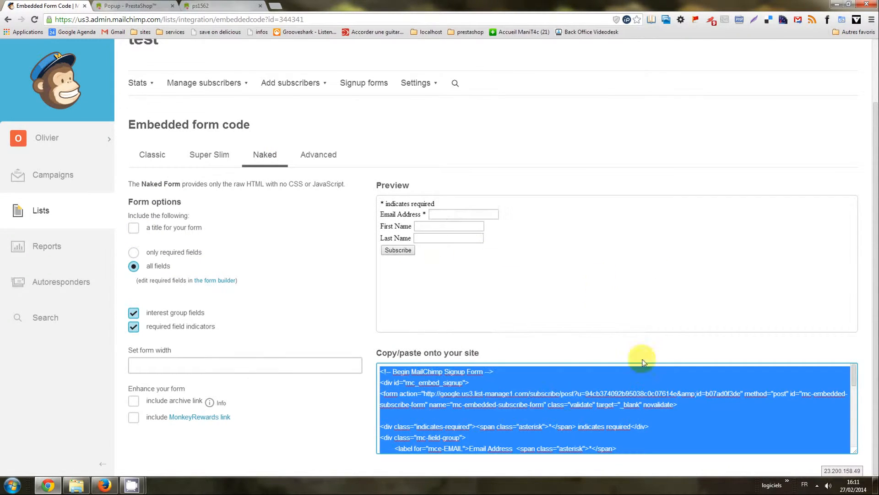
Step: Switch to the PrestaShop popup form, paste the copied signup form code into the Code field's HTML source, and save the popup
{"action": "left_click", "coordinate": [198, 6]}
{"action": "left_click", "coordinate": [126, 5]}
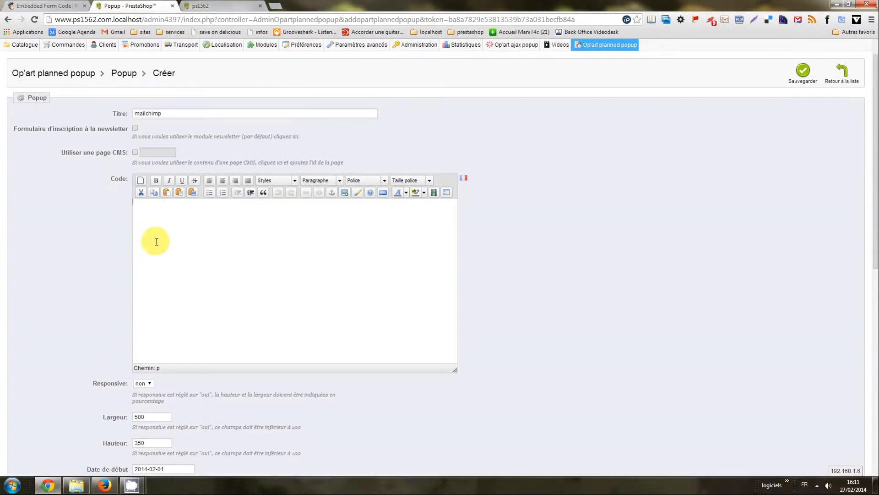
{"action": "scroll", "coordinate": [586, 224], "scroll_direction": "up", "scroll_amount": 1}
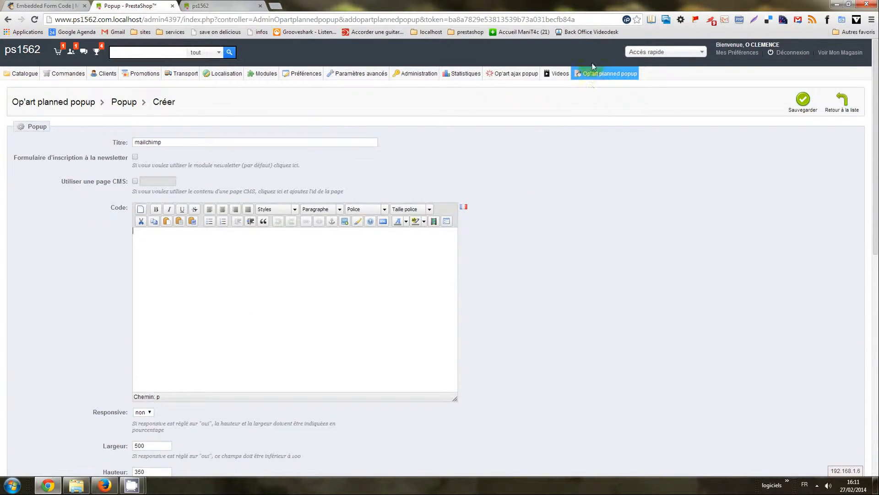
{"action": "scroll", "coordinate": [616, 199], "scroll_direction": "down", "scroll_amount": 2}
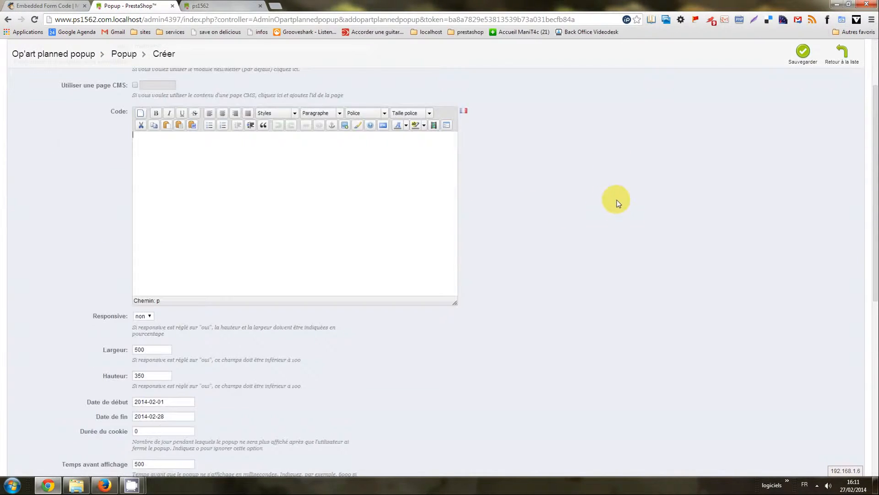
{"action": "left_click", "coordinate": [384, 125]}
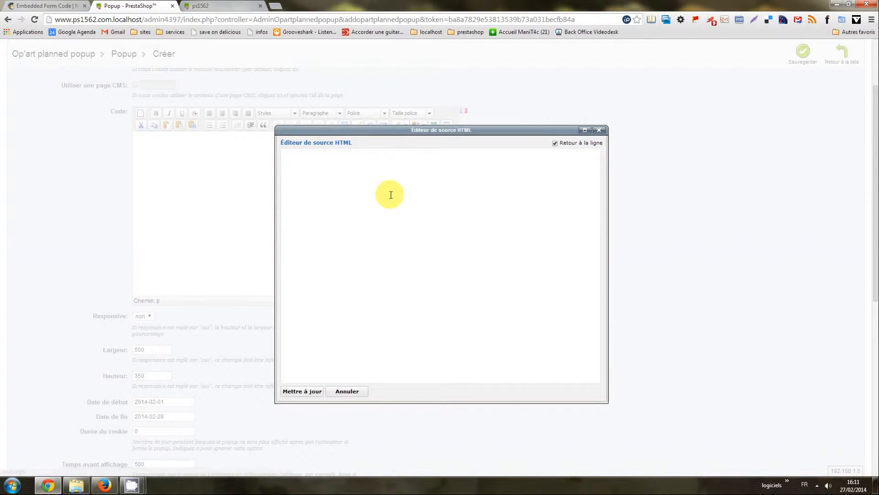
{"action": "key", "text": "ctrl+v"}
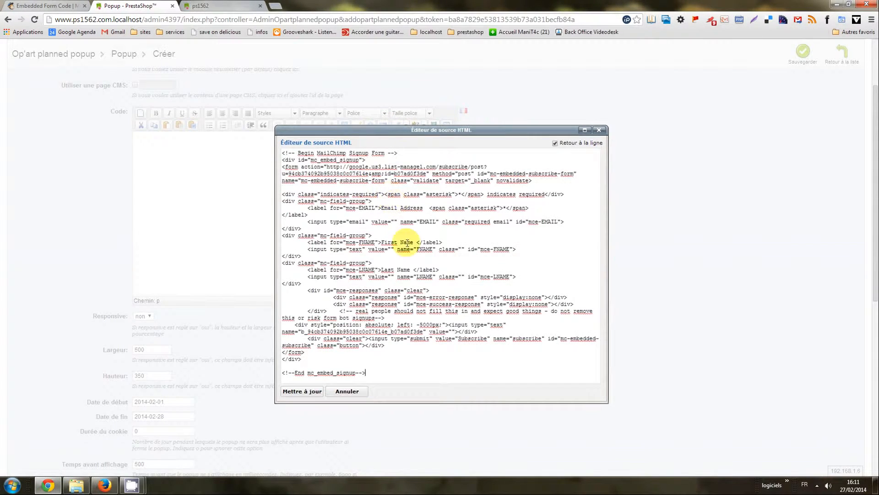
{"action": "left_click", "coordinate": [302, 392]}
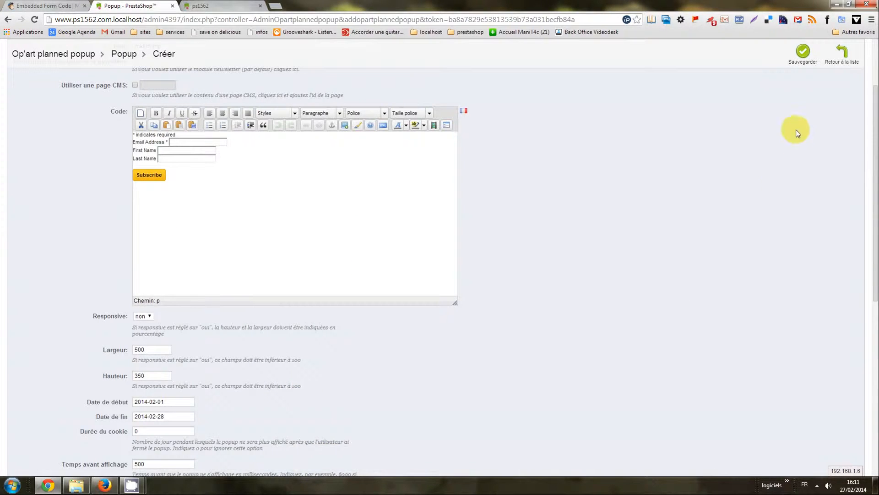
{"action": "left_click", "coordinate": [803, 63]}
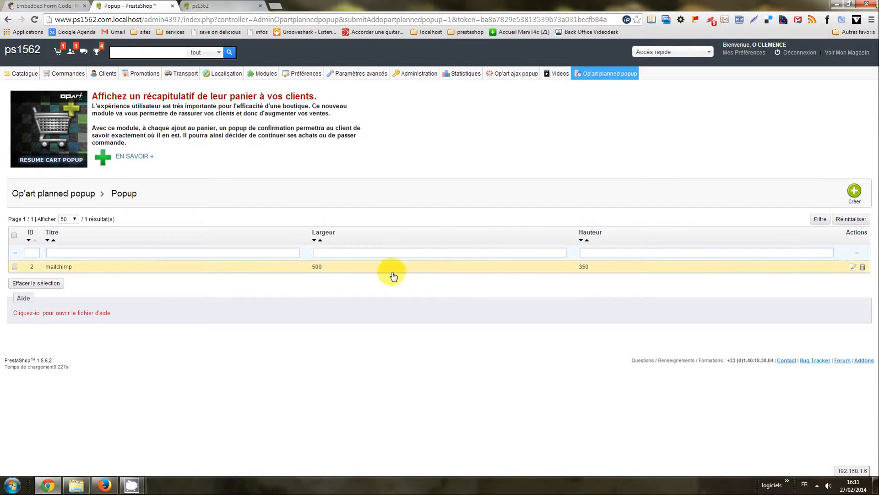
Step: View the newsletter popup on the shop's home page, check its form fields, and close it
{"action": "left_click", "coordinate": [200, 5]}
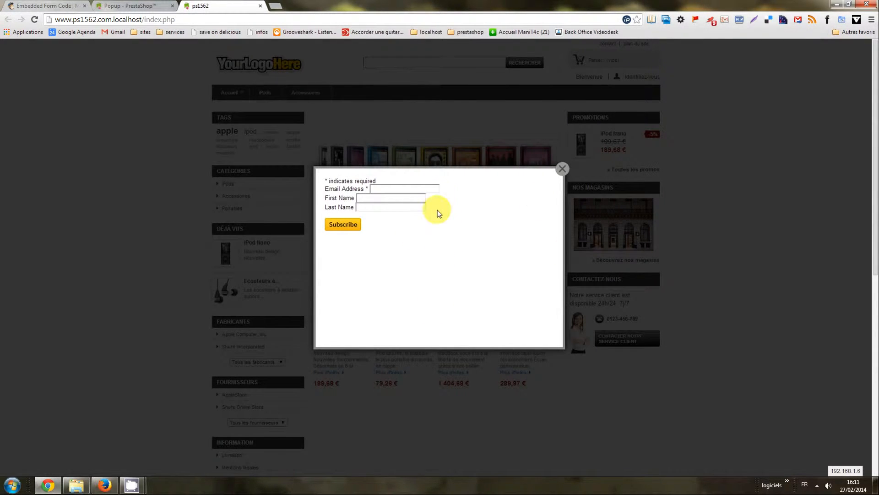
{"action": "left_click", "coordinate": [410, 189]}
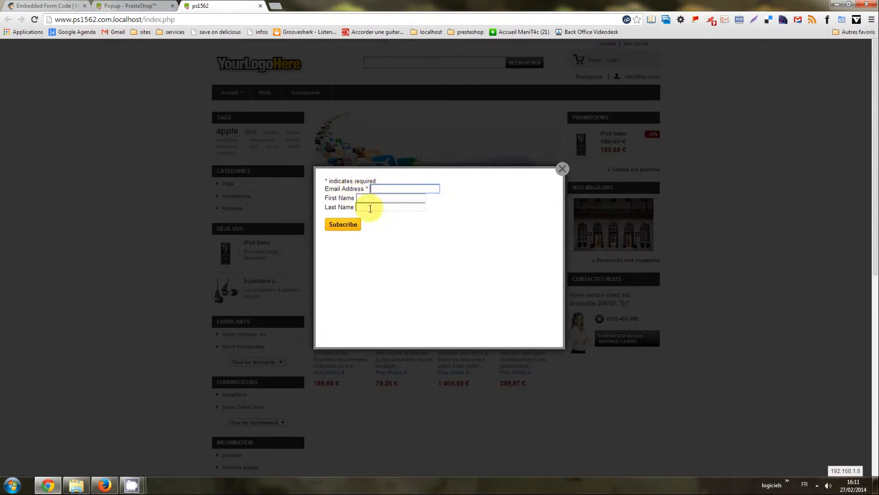
{"action": "key", "text": "Tab"}
{"action": "key", "text": "Tab"}
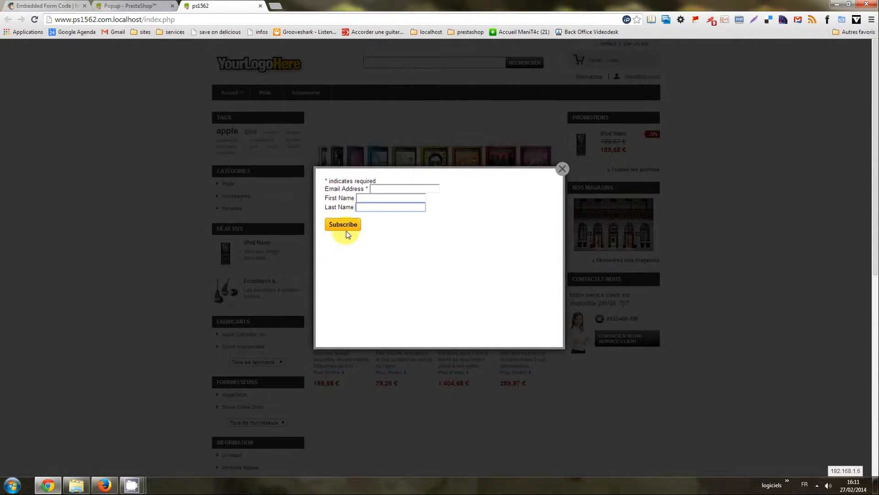
{"action": "left_click", "coordinate": [400, 188]}
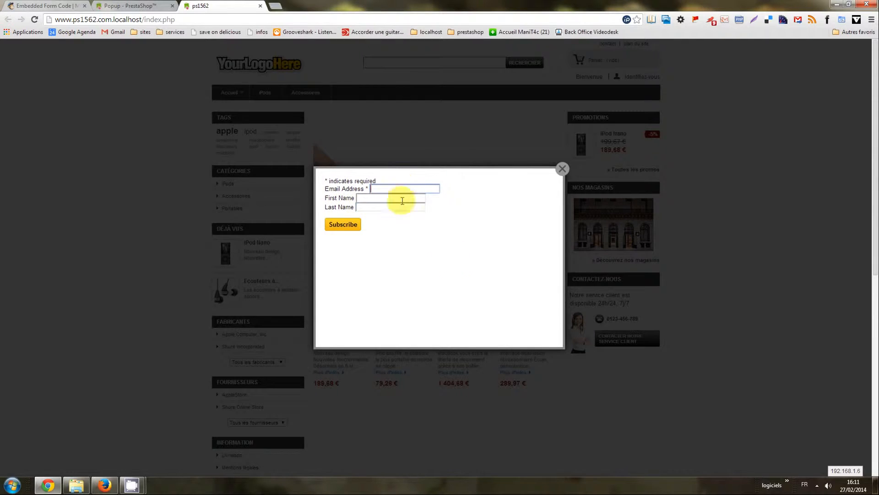
{"action": "left_click", "coordinate": [562, 170]}
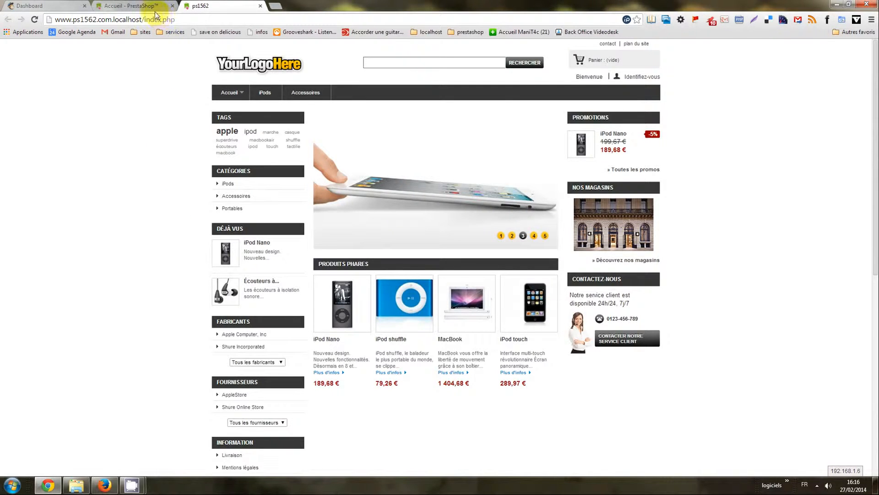
Step: In the PrestaShop back office, find the module "multi html block" and open the configuration of Op'art multi html block
{"action": "left_click", "coordinate": [133, 6]}
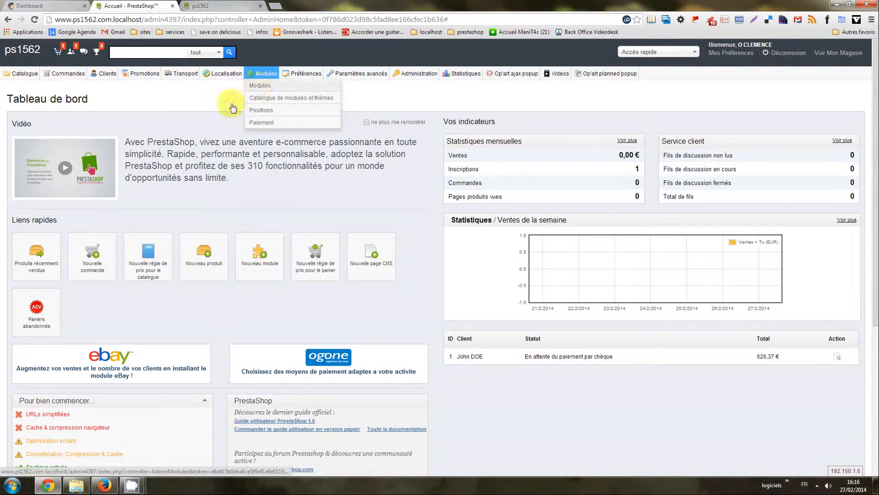
{"action": "left_click", "coordinate": [144, 122]}
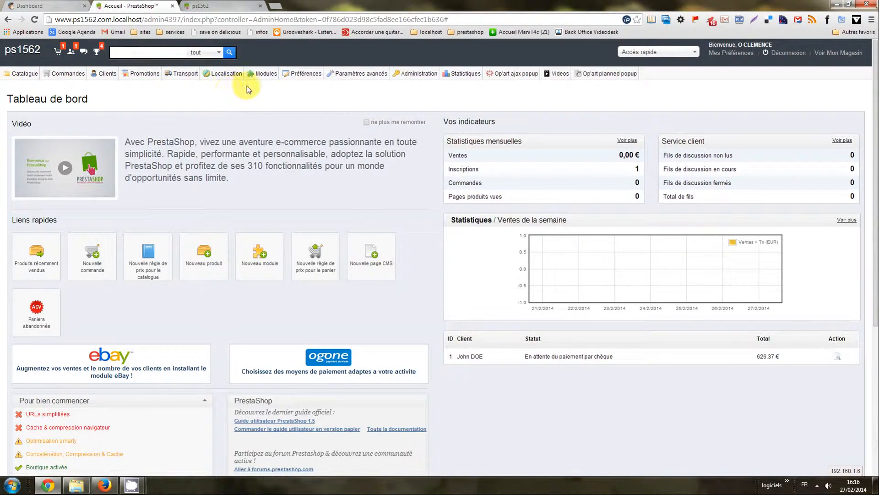
{"action": "left_click", "coordinate": [259, 87]}
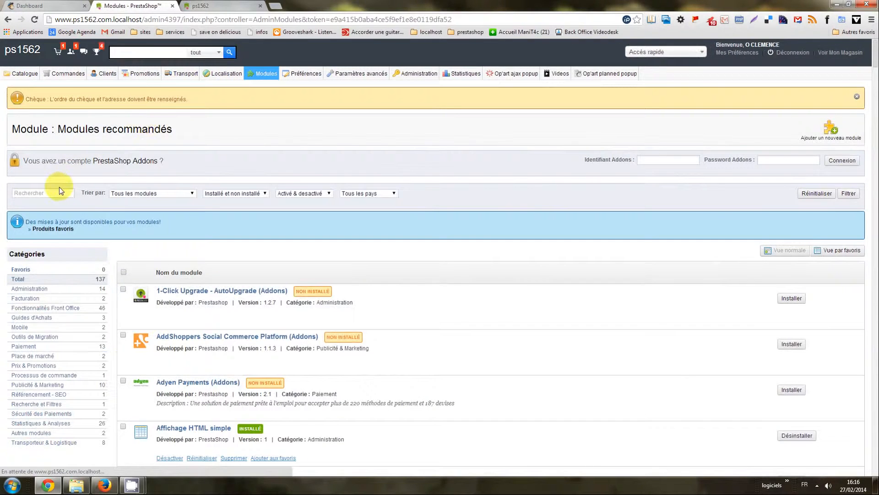
{"action": "left_click", "coordinate": [63, 193]}
{"action": "type", "text": "multi html block"}
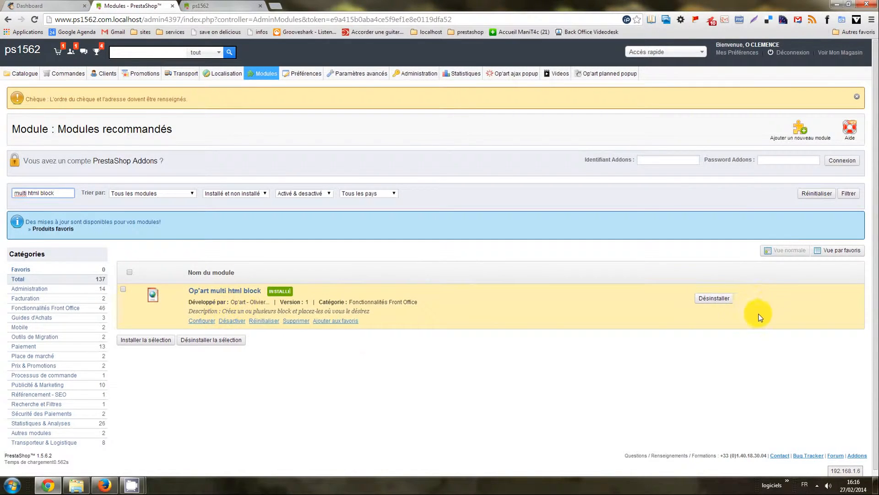
{"action": "left_click", "coordinate": [202, 321]}
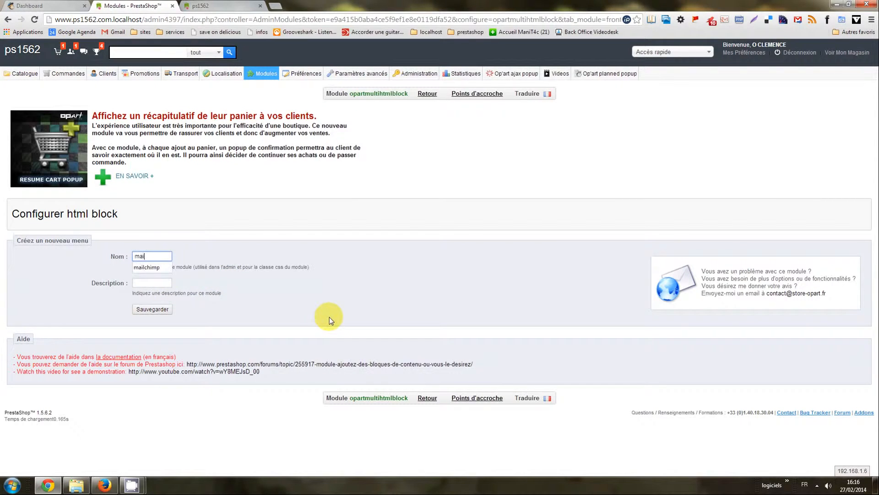
Step: Create a new HTML block module named "mailchimp" with the description "form newsletter"
{"action": "type", "text": "mailchimp"}
{"action": "key", "text": "Tab"}
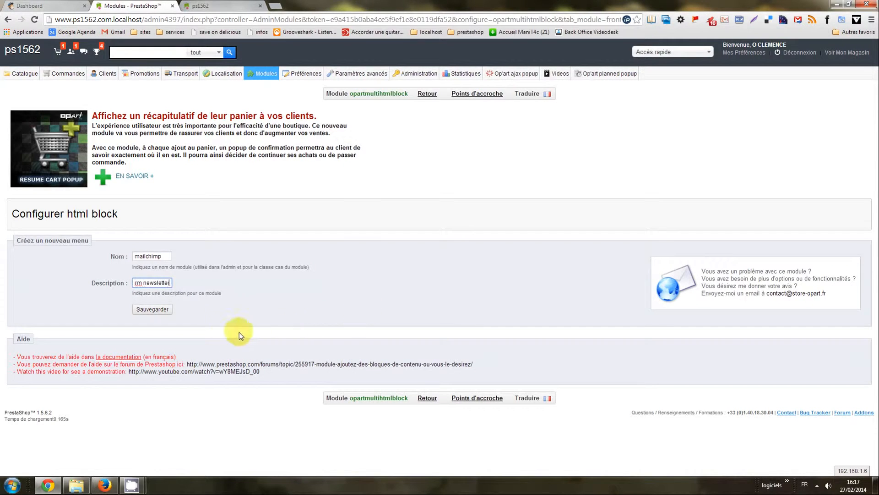
{"action": "left_click", "coordinate": [148, 309]}
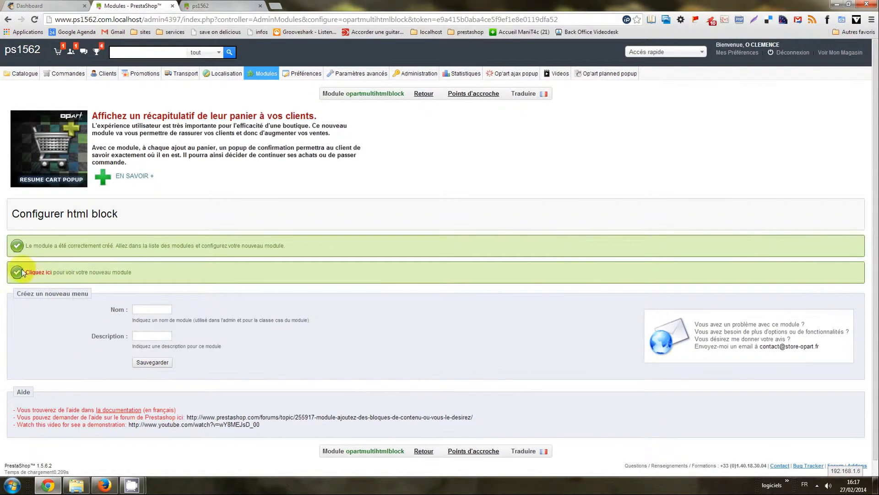
Step: Locate the new mailchimp module in the module list, install it, and open its configuration
{"action": "left_click", "coordinate": [36, 272]}
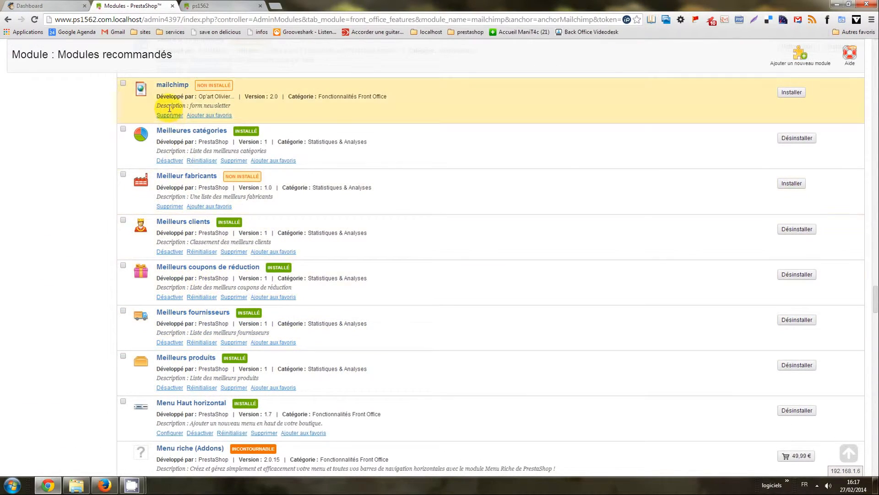
{"action": "left_click", "coordinate": [804, 95]}
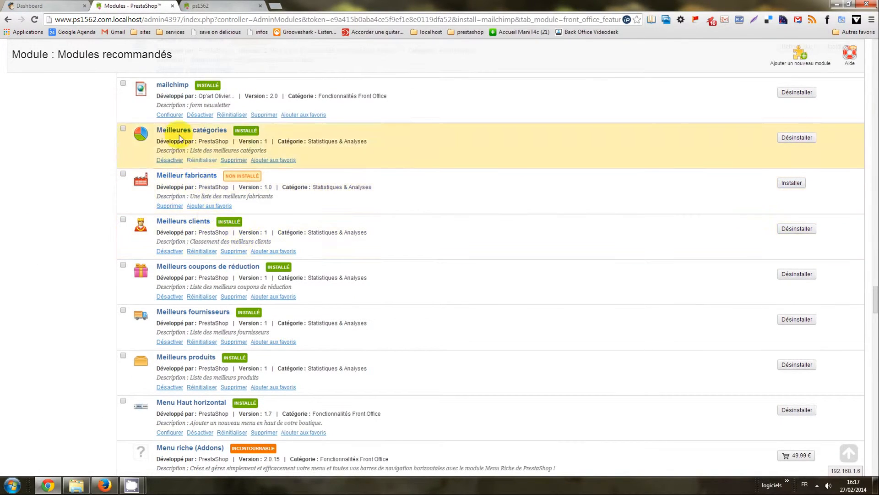
{"action": "left_click", "coordinate": [170, 115]}
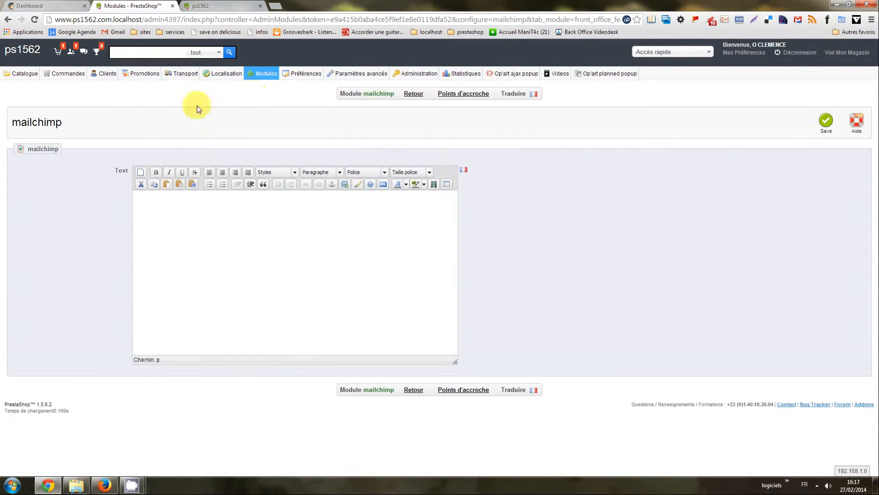
Step: Switch to MailChimp and open the embedded form code page from the signup forms of "liste de test"
{"action": "left_click", "coordinate": [45, 6]}
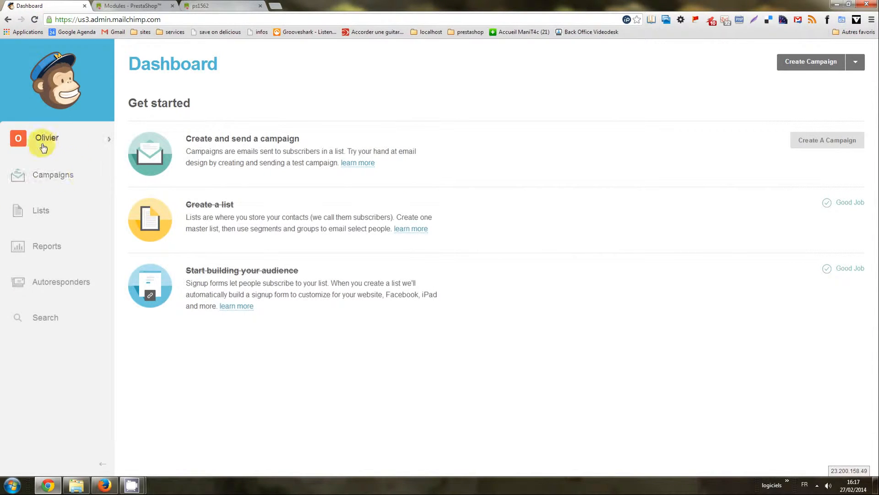
{"action": "left_click", "coordinate": [38, 212]}
{"action": "left_click", "coordinate": [857, 143]}
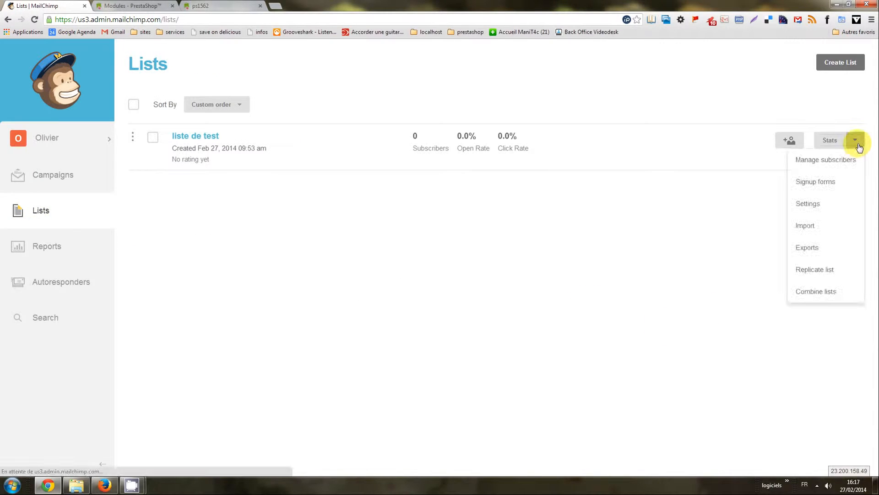
{"action": "left_click", "coordinate": [803, 183]}
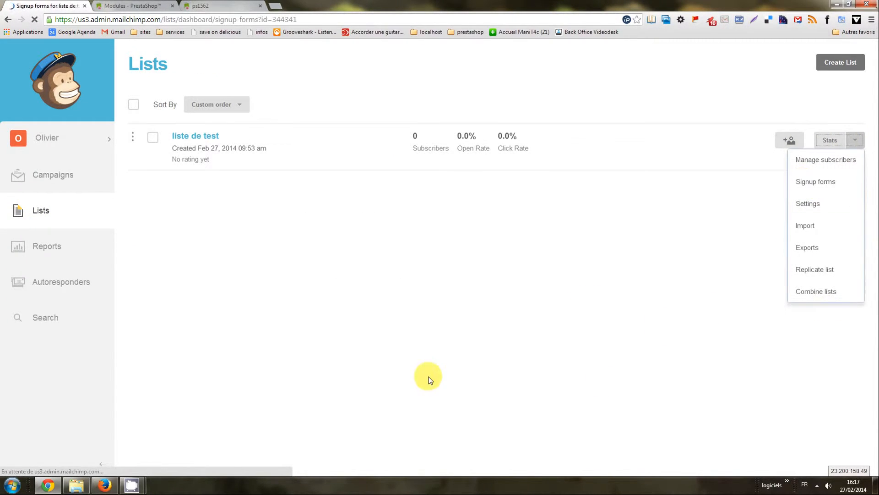
{"action": "left_click", "coordinate": [497, 365]}
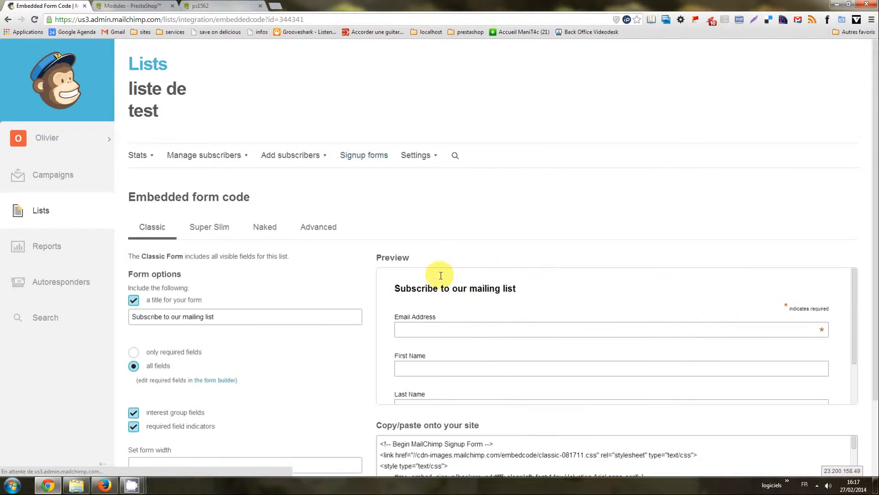
Step: Exclude the title from the embedded form, choose the Naked version, and copy its entire code
{"action": "scroll", "coordinate": [405, 407], "scroll_direction": "down", "scroll_amount": 2}
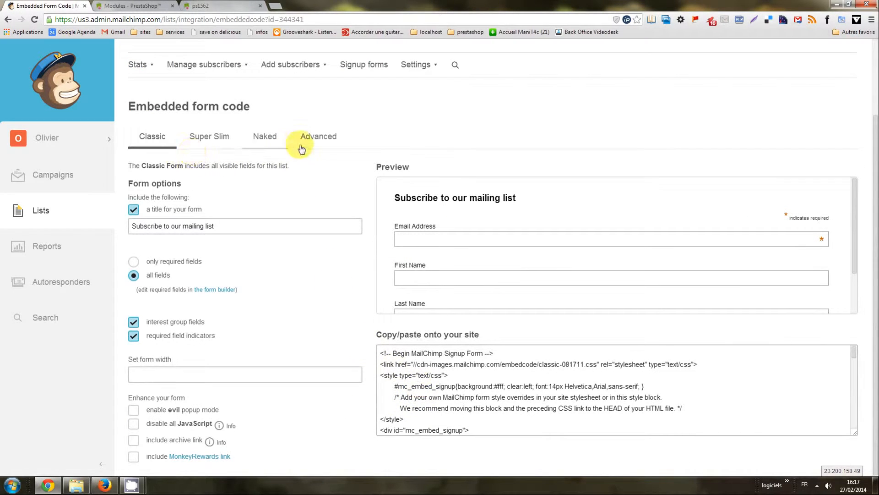
{"action": "left_click", "coordinate": [166, 208]}
{"action": "left_click", "coordinate": [262, 154]}
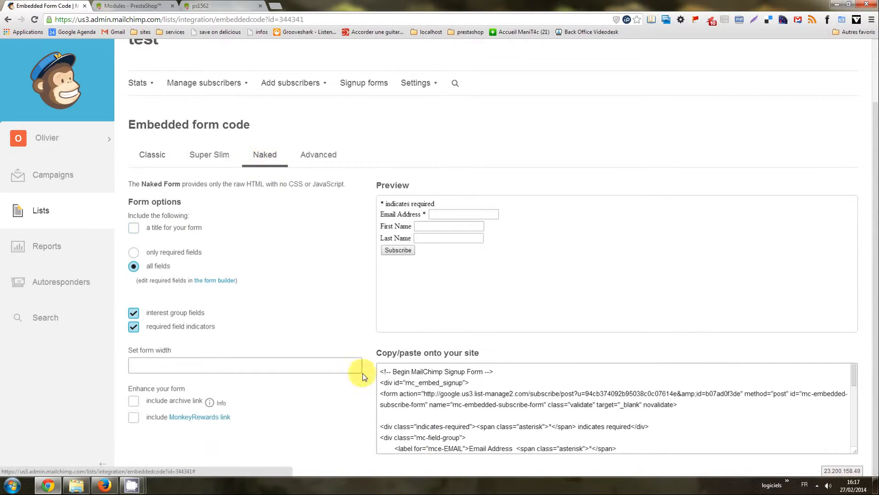
{"action": "left_click", "coordinate": [436, 377]}
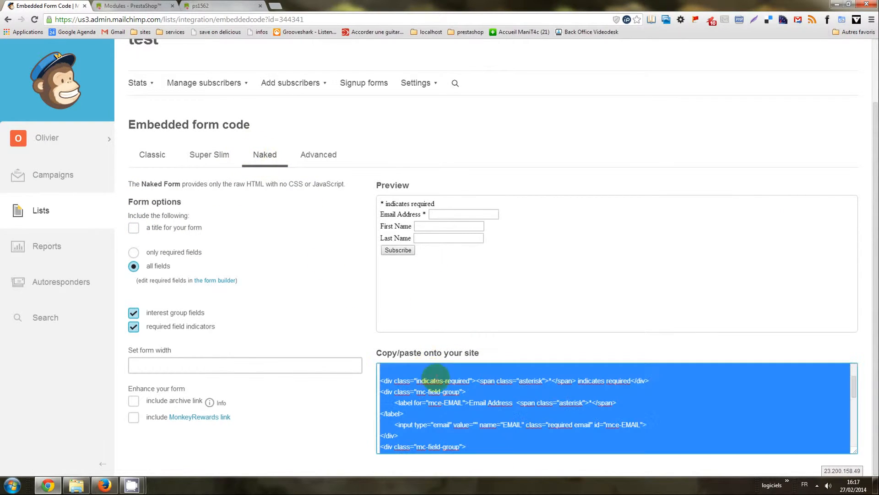
{"action": "right_click", "coordinate": [505, 452]}
{"action": "left_click", "coordinate": [559, 281]}
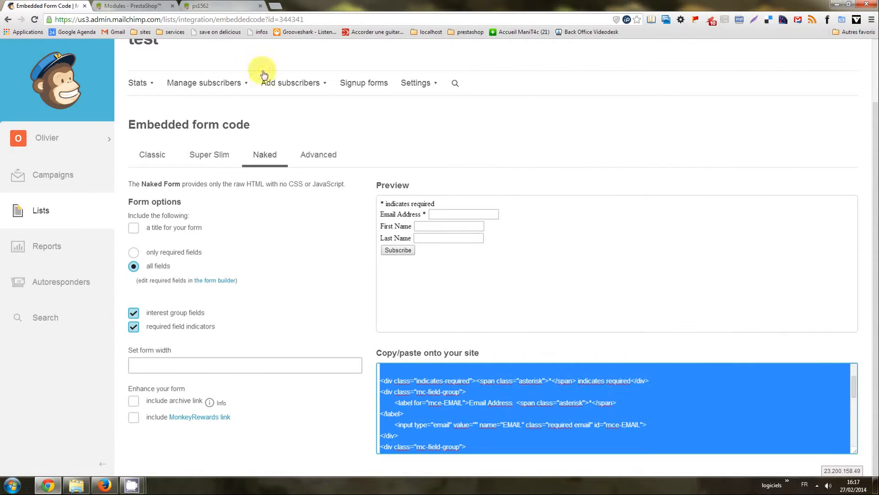
Step: Return to the PrestaShop mailchimp module, paste the form code into the Text field's HTML source, and save the block
{"action": "left_click", "coordinate": [135, 6]}
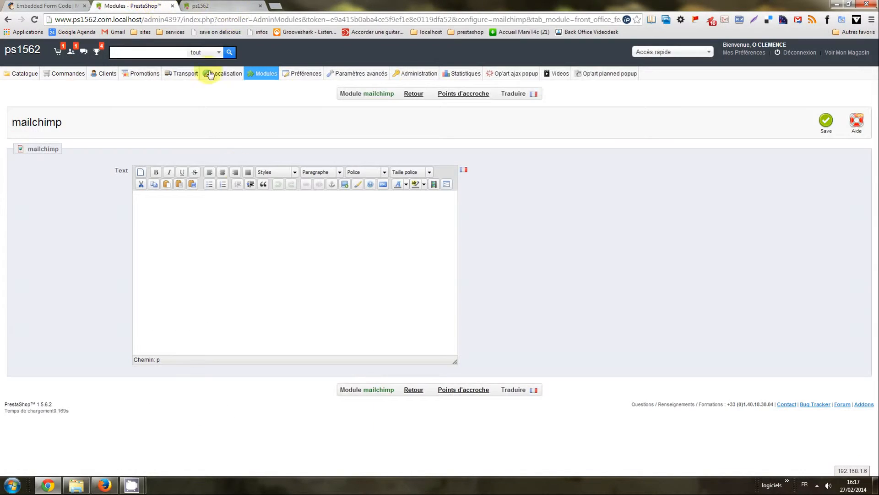
{"action": "left_click", "coordinate": [383, 184]}
{"action": "right_click", "coordinate": [363, 202]}
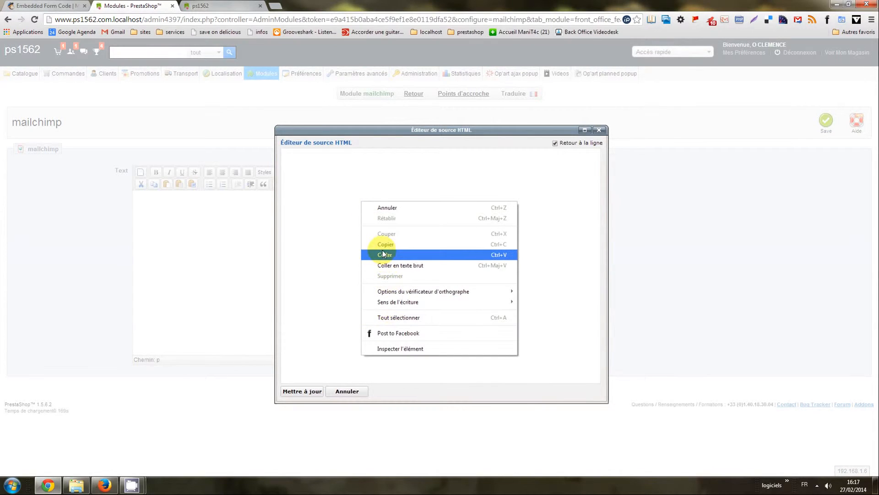
{"action": "left_click", "coordinate": [384, 254]}
{"action": "left_click", "coordinate": [302, 391]}
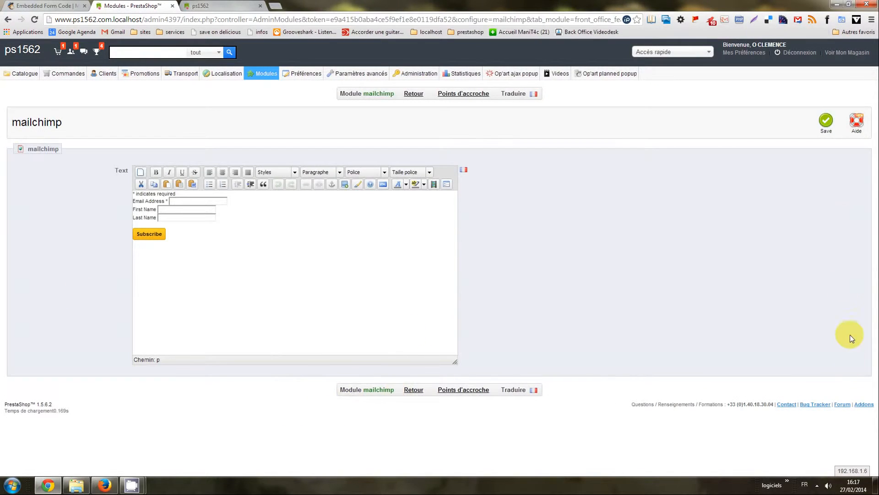
{"action": "left_click", "coordinate": [826, 121]}
{"action": "right_click", "coordinate": [826, 124]}
{"action": "left_click", "coordinate": [777, 261]}
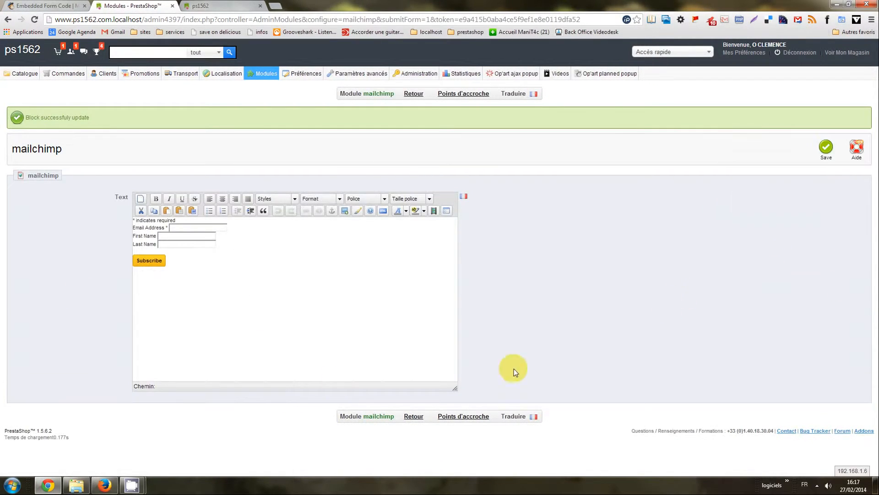
Step: Switch to the shop's front office and examine the MailChimp form at the end of the home page's left column
{"action": "left_click", "coordinate": [212, 6]}
{"action": "scroll", "coordinate": [145, 310], "scroll_direction": "down", "scroll_amount": 3}
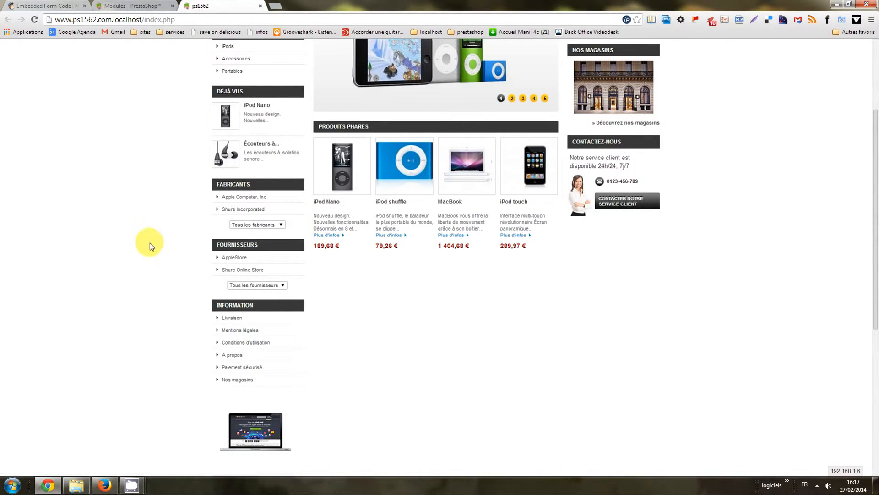
{"action": "scroll", "coordinate": [158, 329], "scroll_direction": "down", "scroll_amount": 4}
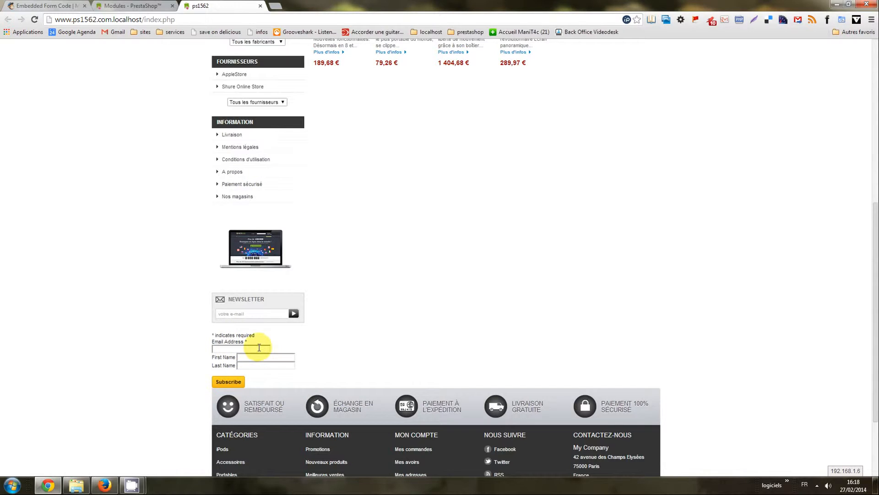
{"action": "scroll", "coordinate": [248, 354], "scroll_direction": "down", "scroll_amount": 3}
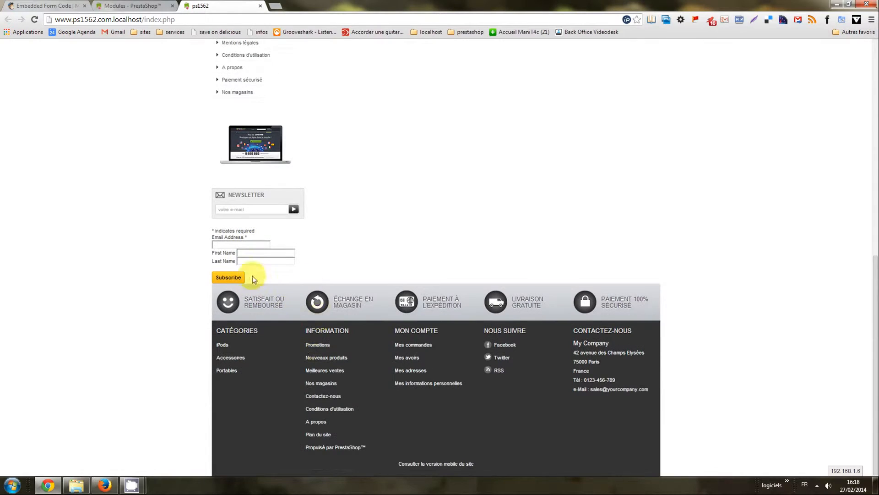
Step: Return to the mailchimp module configuration, open its hook positions, and show all modules in the positions list
{"action": "left_click", "coordinate": [140, 6]}
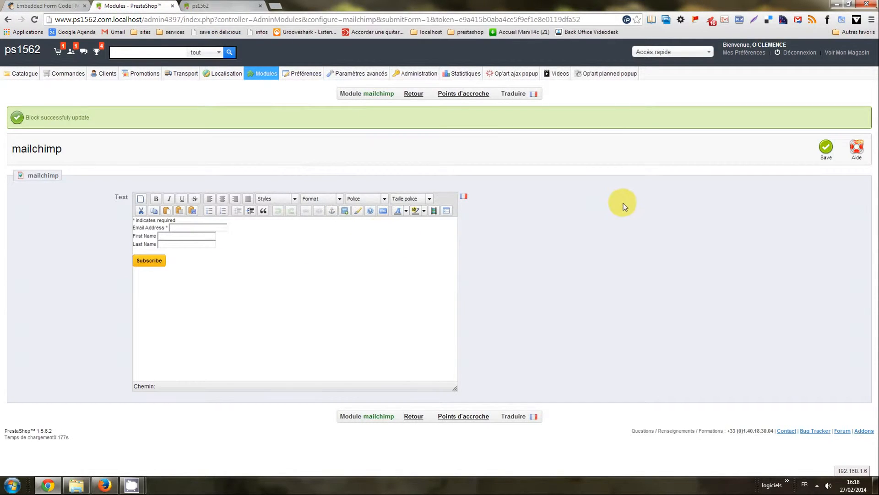
{"action": "mouse_move", "coordinate": [596, 79]}
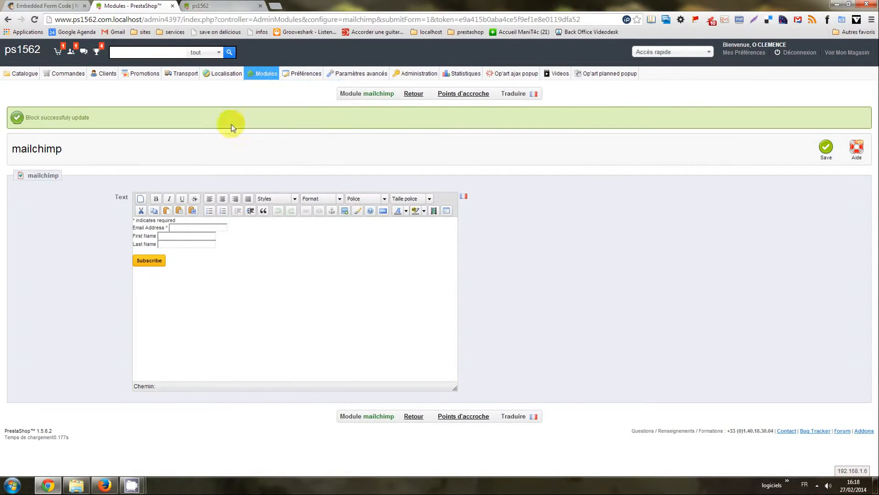
{"action": "left_click", "coordinate": [467, 94]}
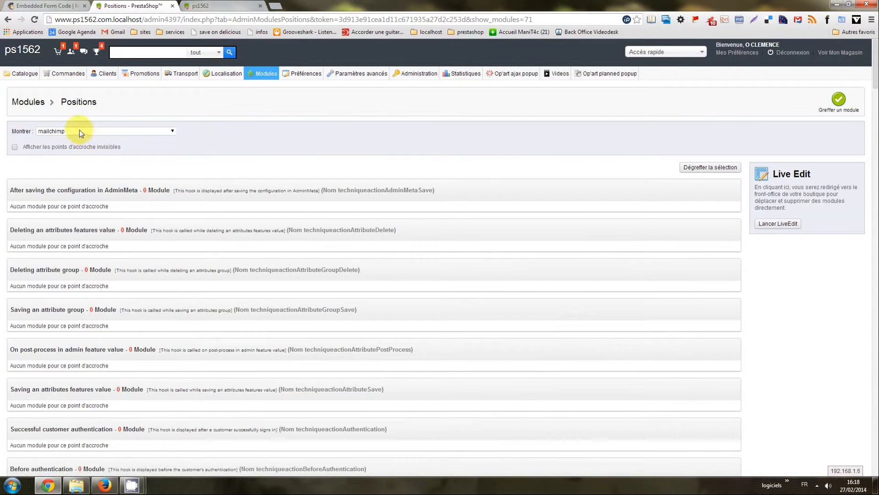
{"action": "left_click", "coordinate": [79, 131]}
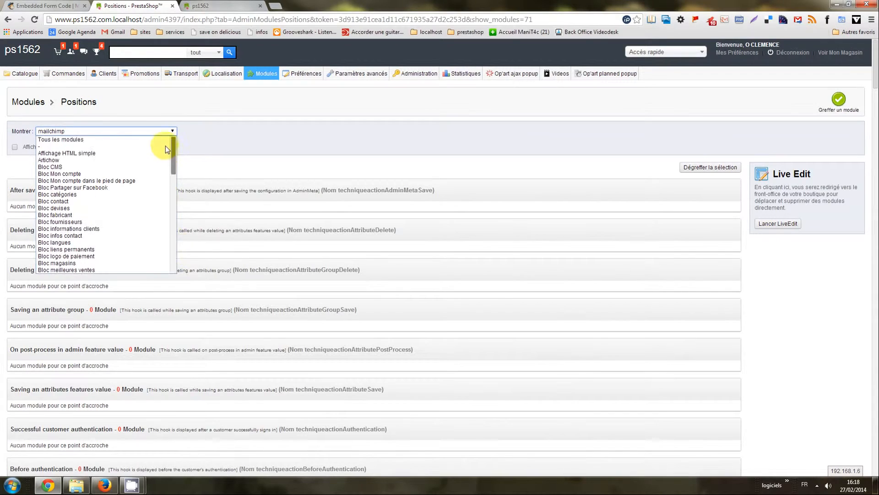
{"action": "left_click", "coordinate": [77, 139]}
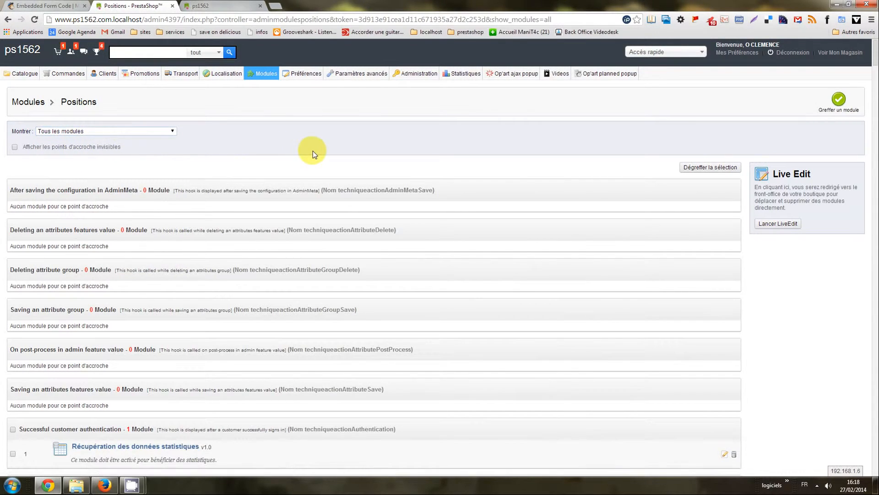
Step: Find the mailchimp module in the positions list and move it to first place in the Left column blocks
{"action": "key", "text": "ctrl+f"}
{"action": "type", "text": "mailch"}
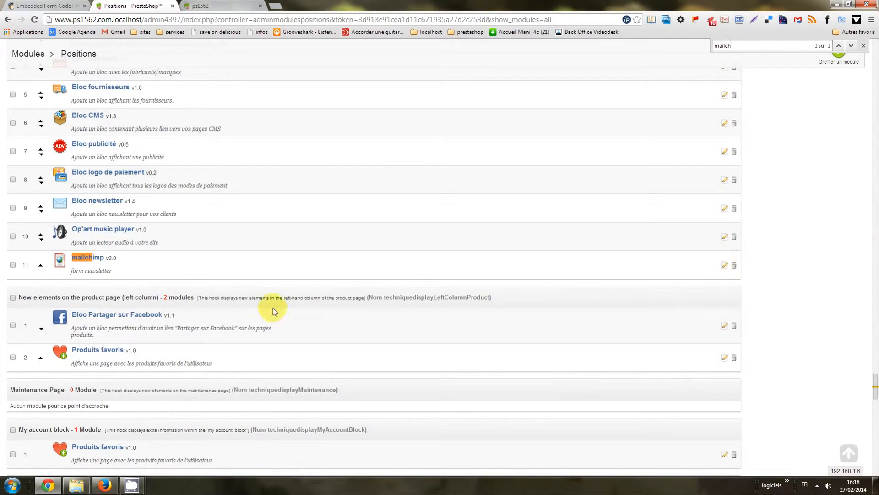
{"action": "scroll", "coordinate": [188, 332], "scroll_direction": "up", "scroll_amount": 5}
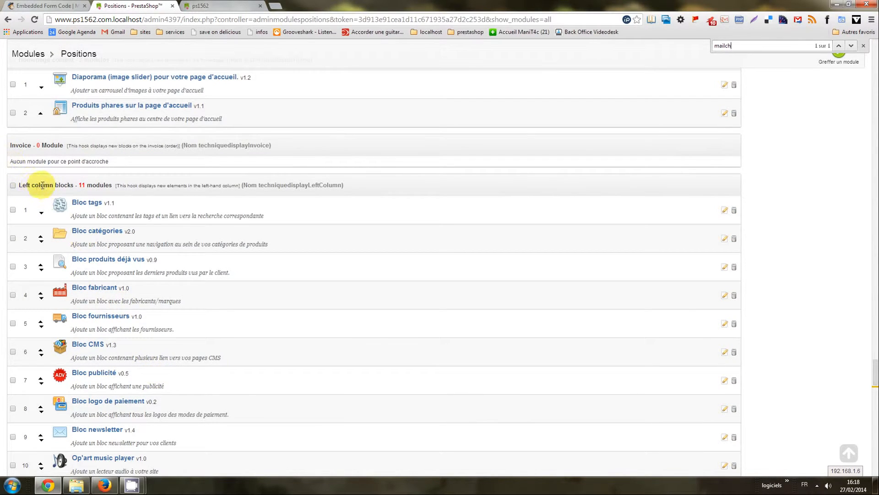
{"action": "scroll", "coordinate": [146, 293], "scroll_direction": "down", "scroll_amount": 2}
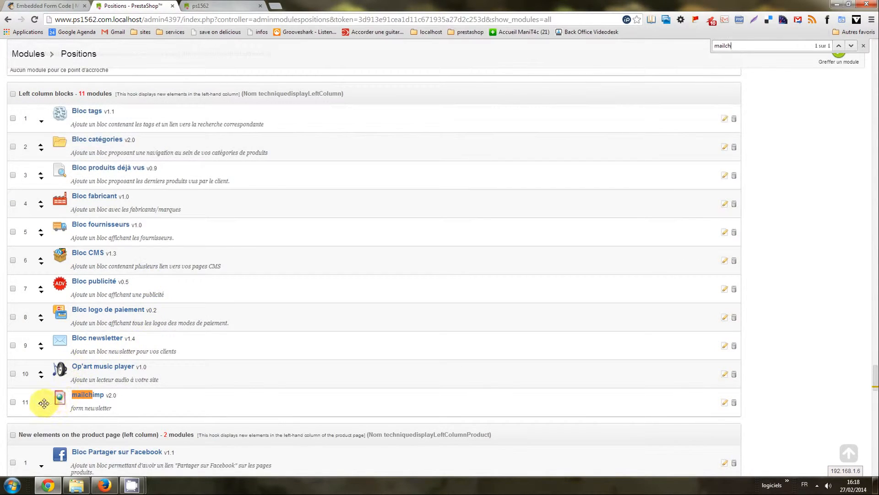
{"action": "left_click_drag", "start_coordinate": [44, 403], "coordinate": [32, 117]}
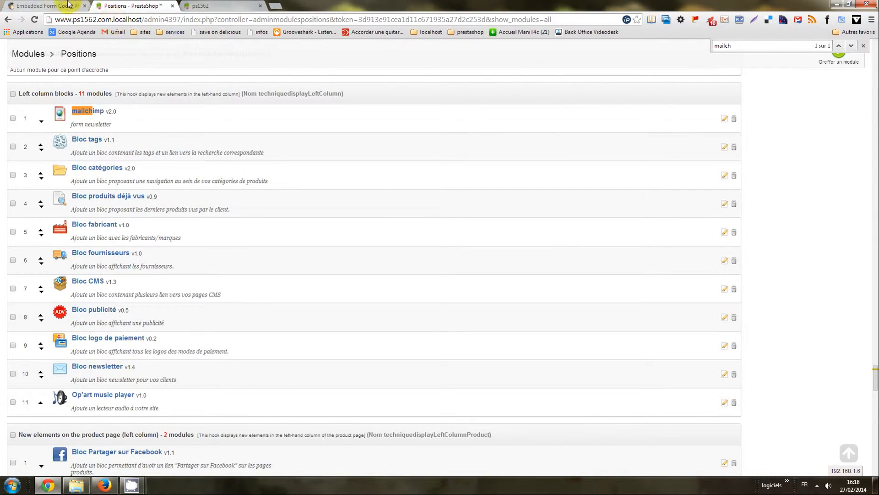
Step: Reload the shop's home page and check the MailChimp form's placement in the left column
{"action": "left_click", "coordinate": [183, 5]}
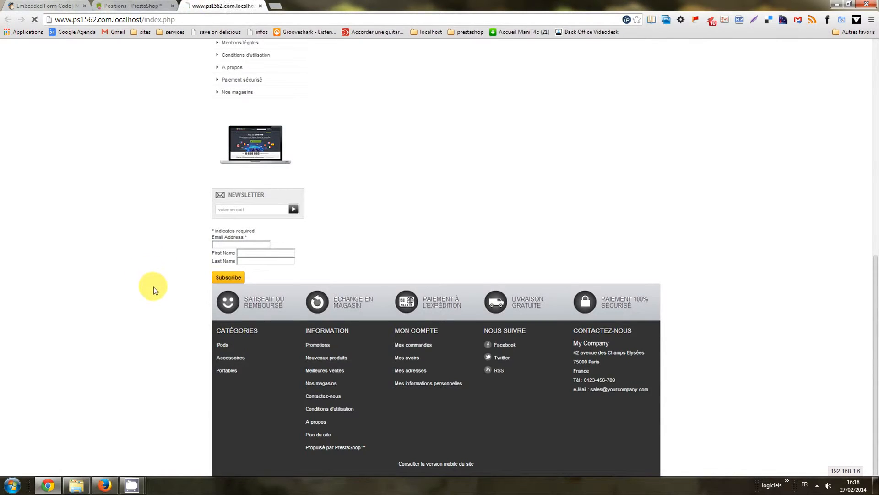
{"action": "scroll", "coordinate": [177, 170], "scroll_direction": "up", "scroll_amount": 5}
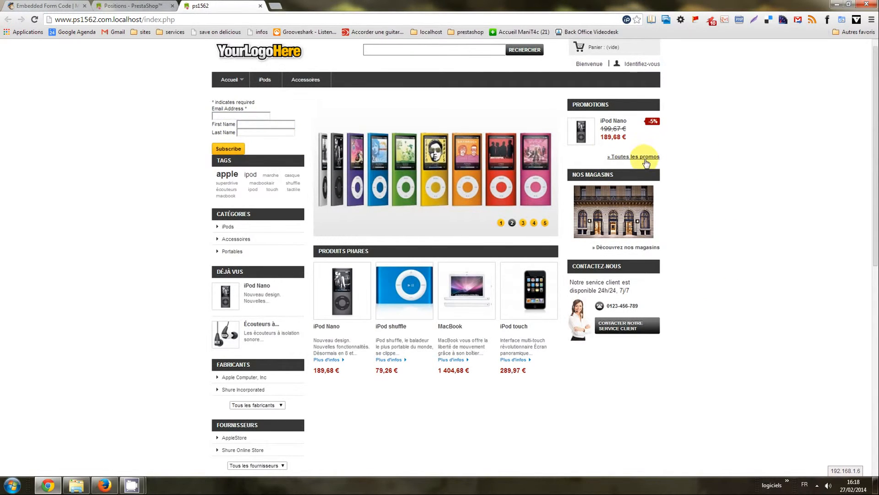
{"action": "scroll", "coordinate": [589, 398], "scroll_direction": "down", "scroll_amount": 8}
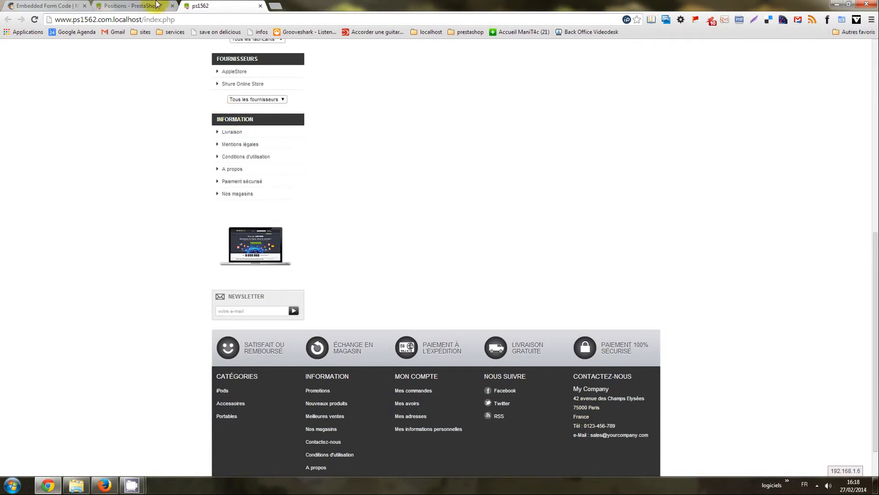
Step: Return to the back office module positions, close the page search, and open the form for grafting a module
{"action": "left_click", "coordinate": [158, 5]}
{"action": "scroll", "coordinate": [527, 367], "scroll_direction": "up", "scroll_amount": 4}
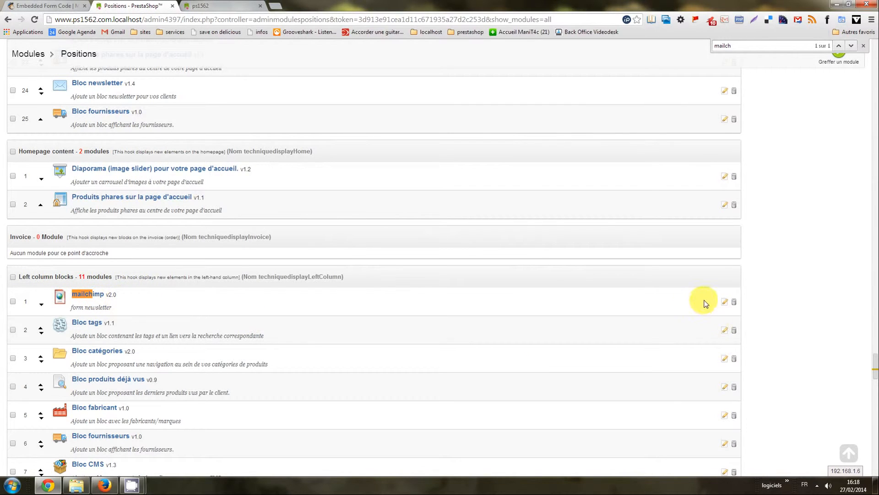
{"action": "scroll", "coordinate": [697, 308], "scroll_direction": "down", "scroll_amount": 4}
{"action": "scroll", "coordinate": [746, 330], "scroll_direction": "up", "scroll_amount": 2}
{"action": "left_click_drag", "start_coordinate": [875, 362], "coordinate": [870, 51]}
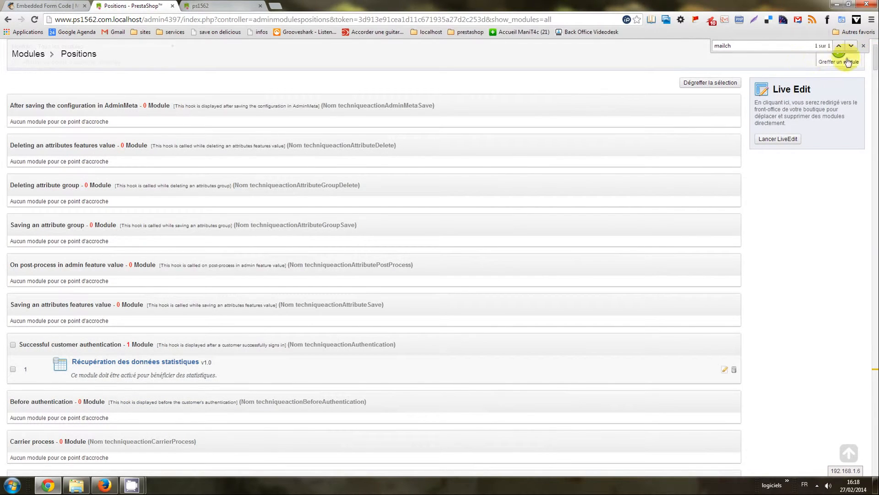
{"action": "left_click", "coordinate": [864, 46]}
{"action": "left_click", "coordinate": [843, 57]}
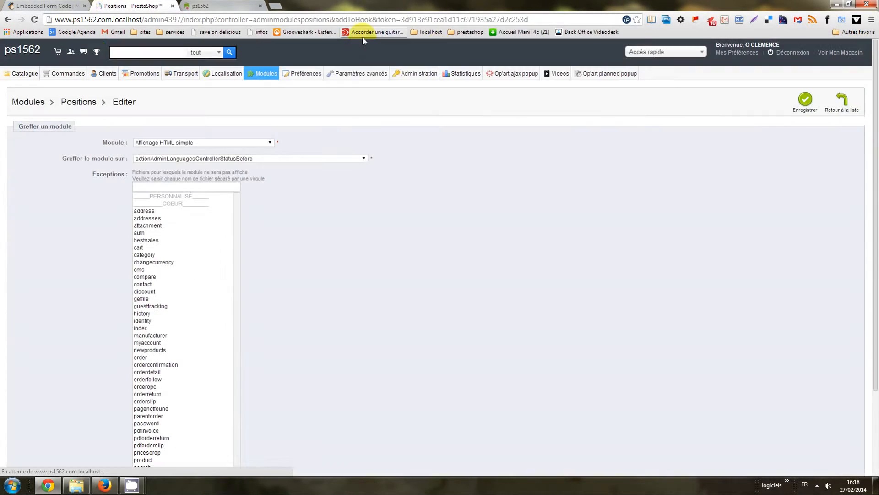
Step: Choose mailchimp as the module to graft
{"action": "left_click", "coordinate": [173, 143]}
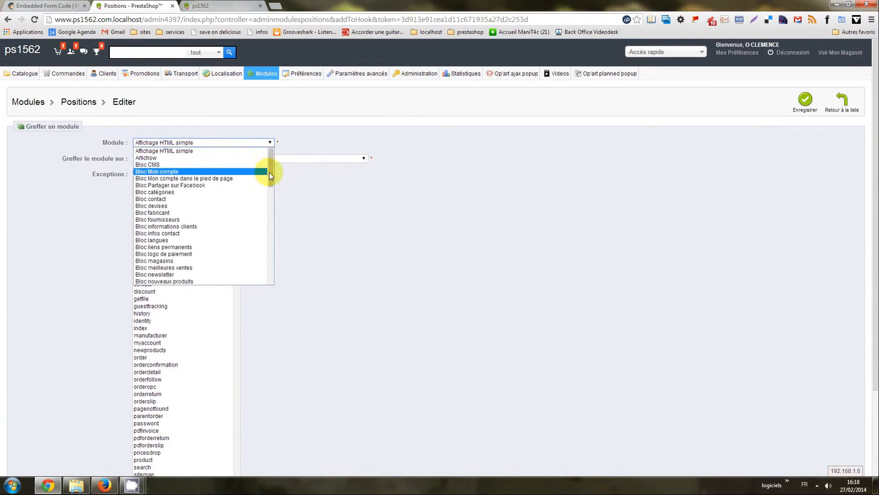
{"action": "left_click_drag", "start_coordinate": [270, 174], "coordinate": [275, 250]}
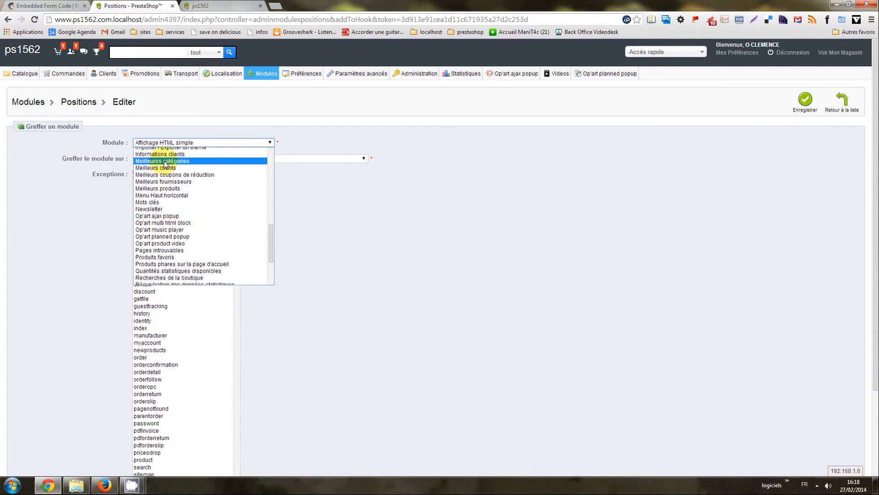
{"action": "scroll", "coordinate": [198, 229], "scroll_direction": "down", "scroll_amount": 4}
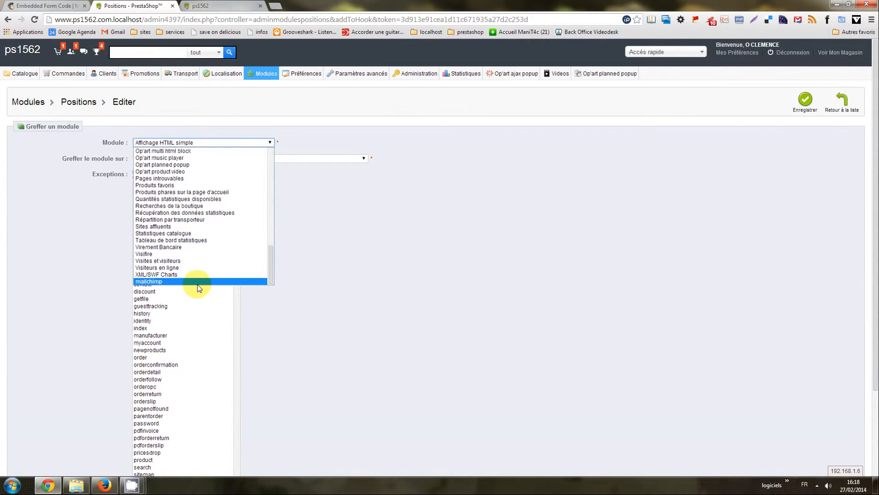
{"action": "left_click", "coordinate": [160, 281]}
{"action": "scroll", "coordinate": [257, 320], "scroll_direction": "down", "scroll_amount": 2}
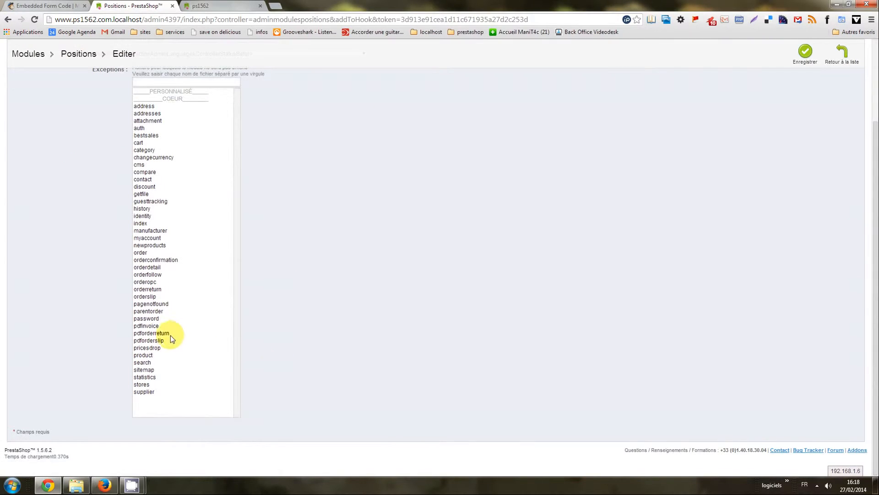
{"action": "scroll", "coordinate": [214, 222], "scroll_direction": "up", "scroll_amount": 3}
Step: Choose displayRightColumn (Right column blocks) as the hook for the module and save the graft
{"action": "left_click", "coordinate": [162, 160]}
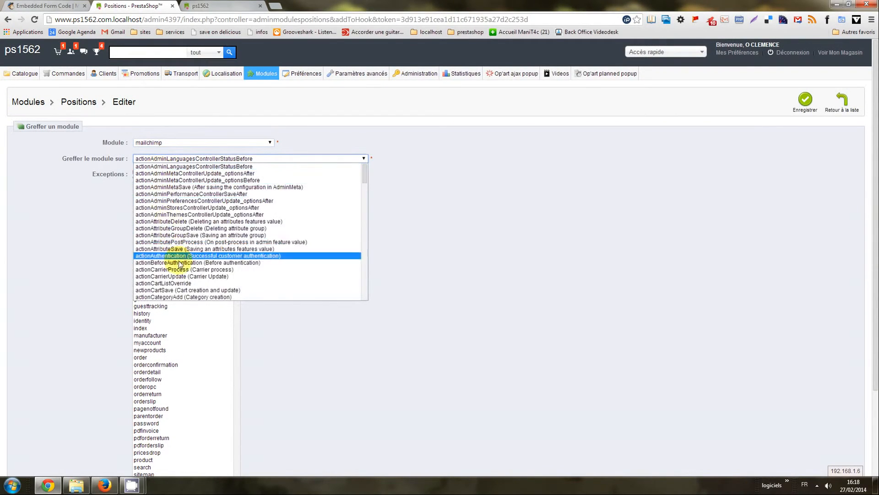
{"action": "scroll", "coordinate": [160, 208], "scroll_direction": "down", "scroll_amount": 5}
{"action": "scroll", "coordinate": [161, 209], "scroll_direction": "down", "scroll_amount": 8}
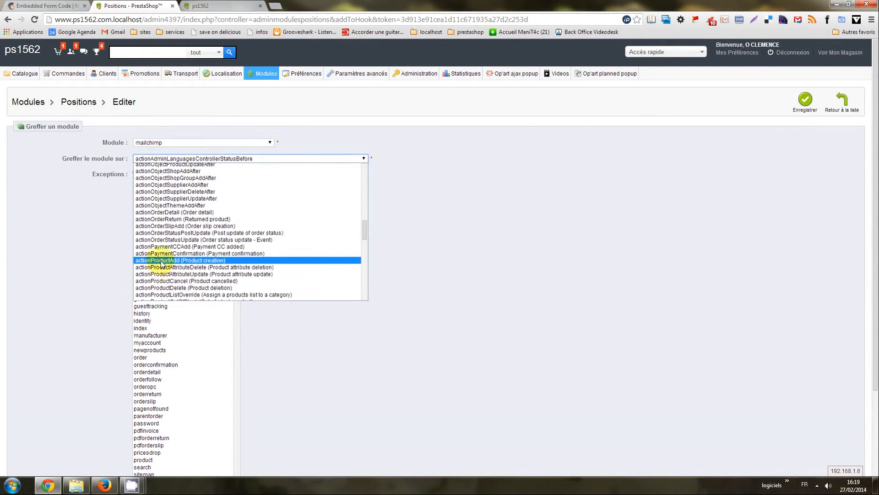
{"action": "scroll", "coordinate": [169, 264], "scroll_direction": "down", "scroll_amount": 5}
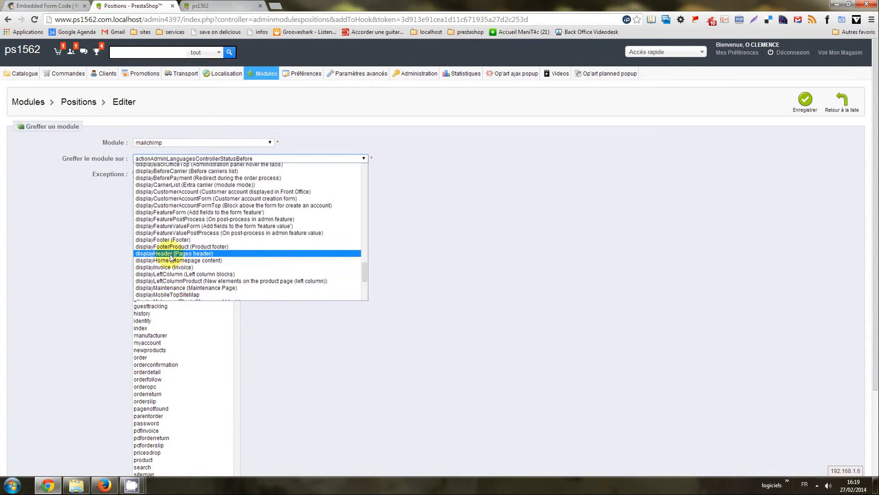
{"action": "scroll", "coordinate": [169, 285], "scroll_direction": "down", "scroll_amount": 4}
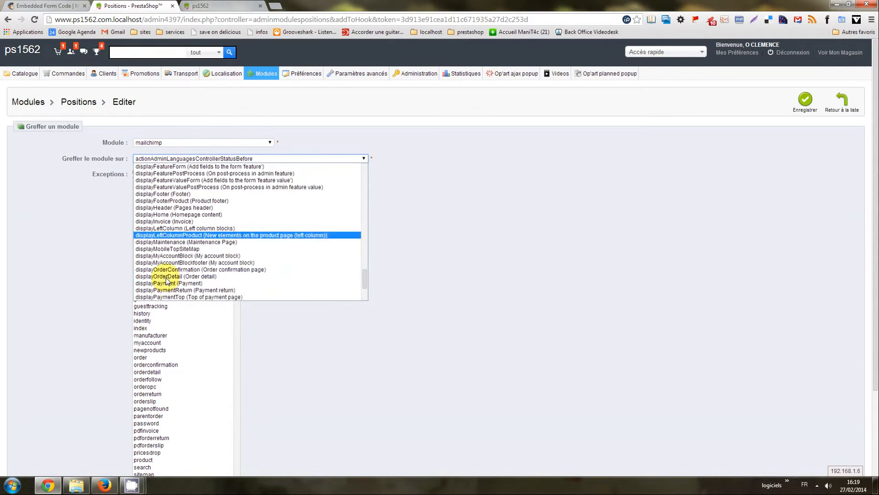
{"action": "scroll", "coordinate": [175, 285], "scroll_direction": "down", "scroll_amount": 2}
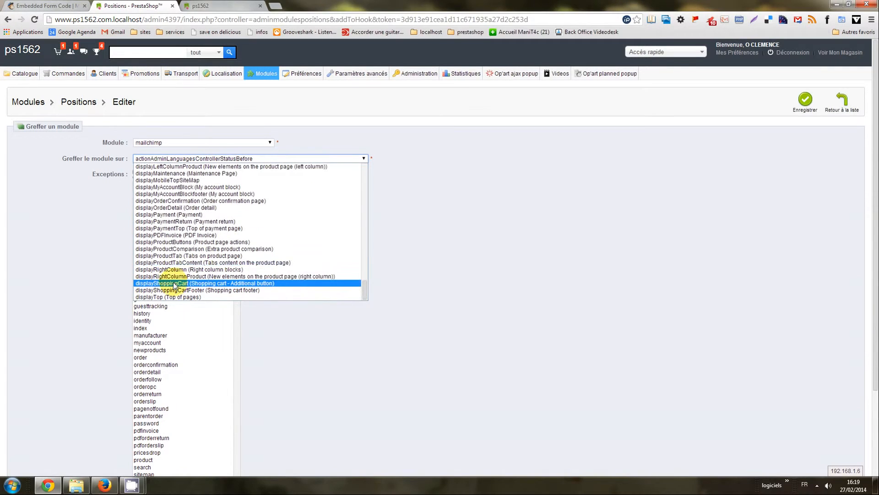
{"action": "left_click", "coordinate": [176, 276]}
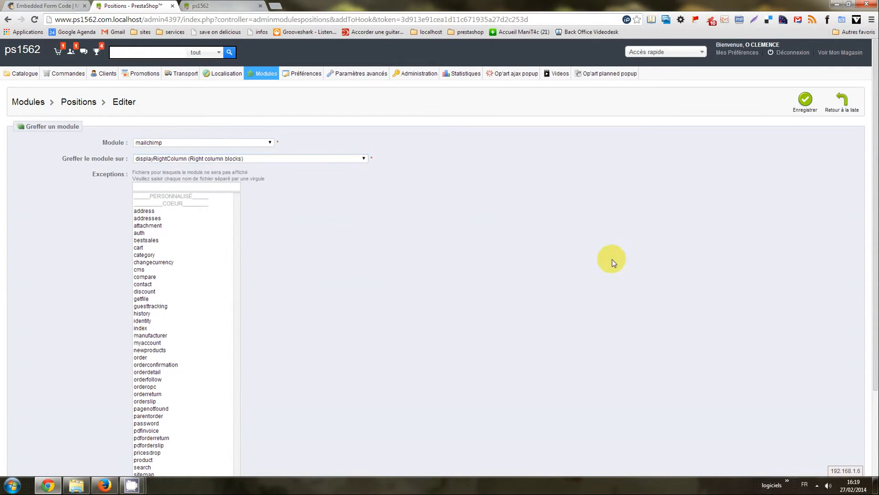
{"action": "left_click", "coordinate": [804, 113]}
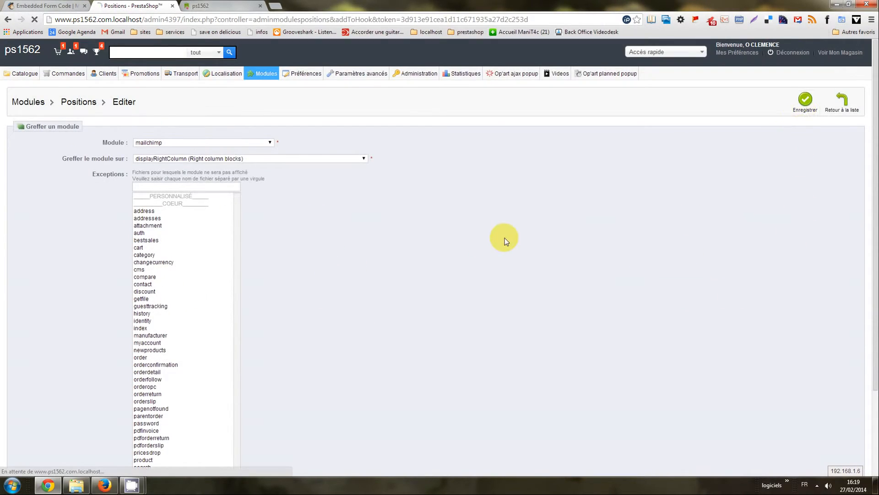
Step: Find mailchimp in the positions list and remove it from the Left column blocks hook
{"action": "scroll", "coordinate": [241, 370], "scroll_direction": "down", "scroll_amount": 6}
{"action": "scroll", "coordinate": [248, 375], "scroll_direction": "down", "scroll_amount": 5}
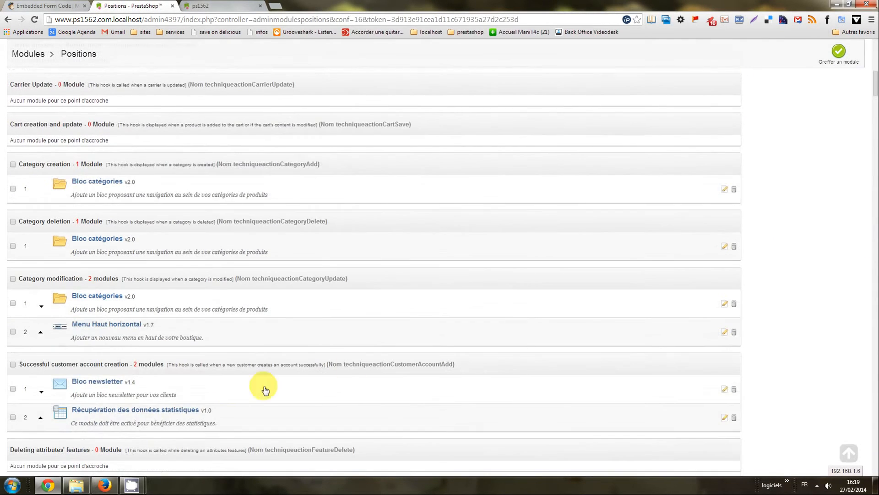
{"action": "key", "text": "ctrl+f"}
{"action": "type", "text": "mailc"}
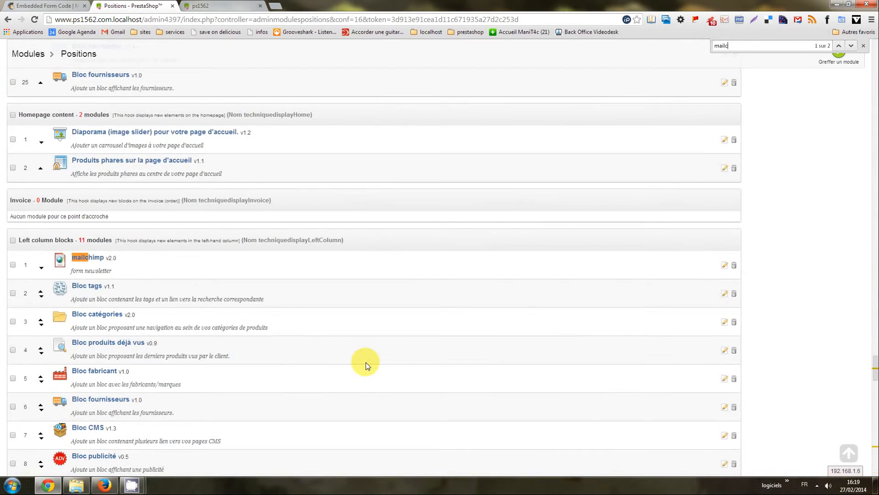
{"action": "scroll", "coordinate": [285, 277], "scroll_direction": "down", "scroll_amount": 2}
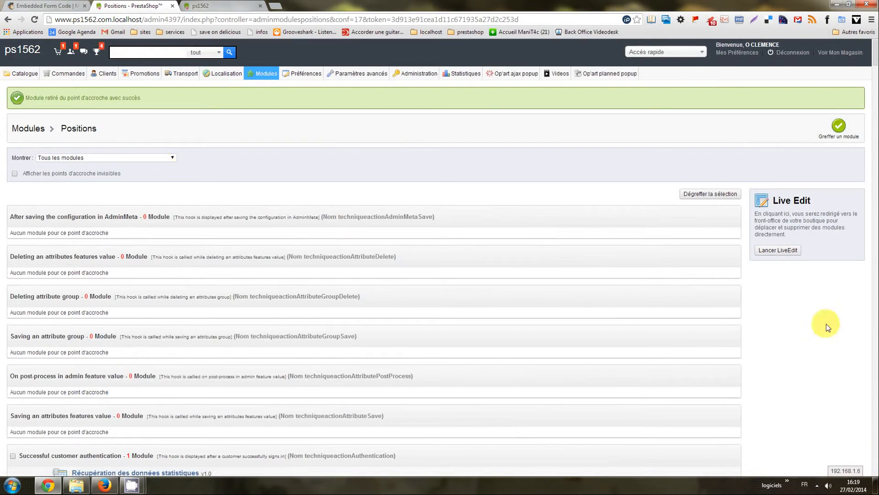
Step: Find mailchimp under Right column blocks and move it to first place in that hook
{"action": "key", "text": "ctrl+f"}
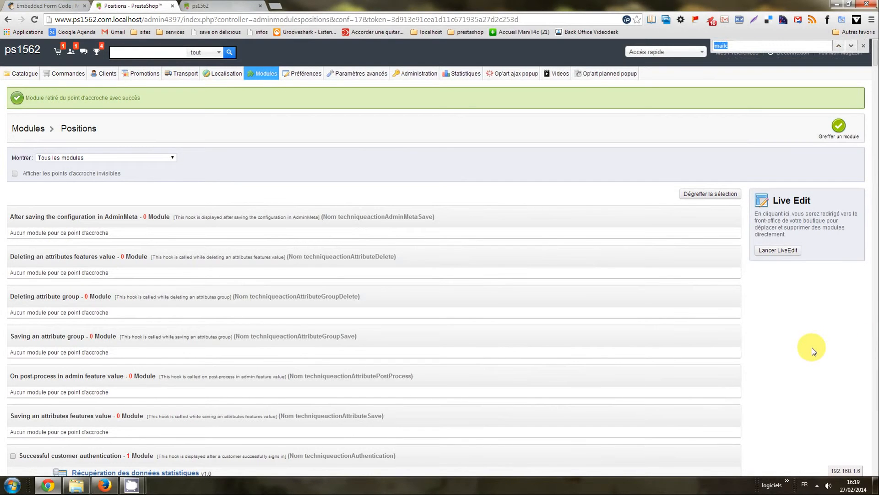
{"action": "key", "text": "Return"}
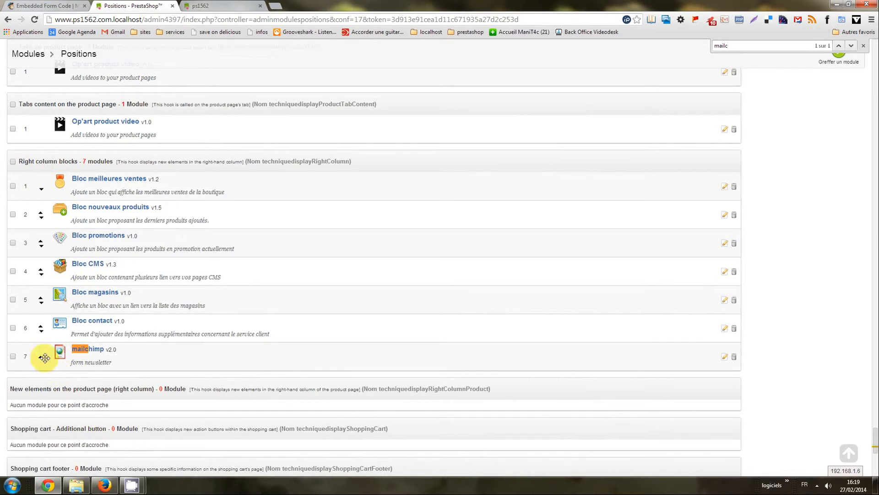
{"action": "left_click_drag", "start_coordinate": [42, 356], "coordinate": [43, 184]}
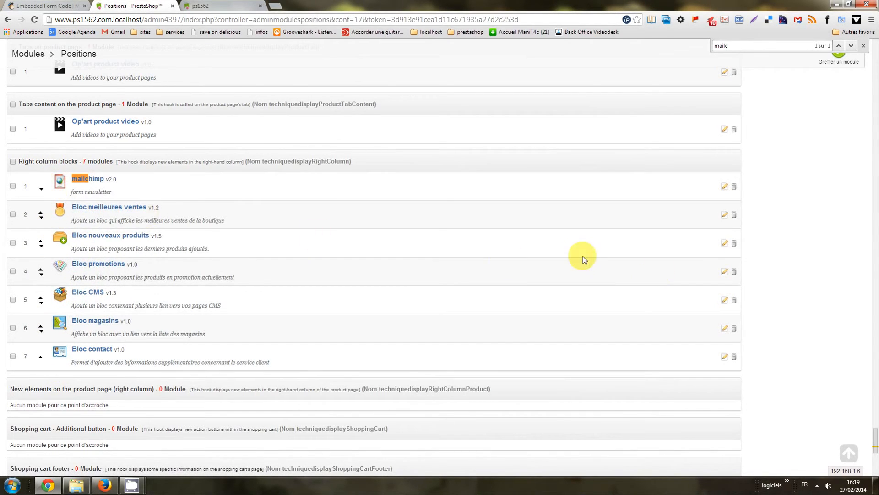
Step: Reload the ps1562 shop front page and examine the email and name fields of the MailChimp form in the right column
{"action": "left_click", "coordinate": [221, 5]}
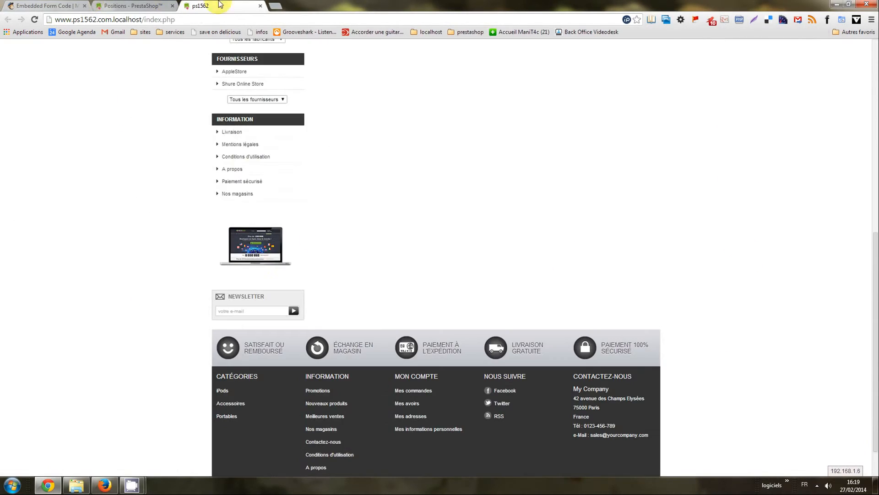
{"action": "key", "text": "F5"}
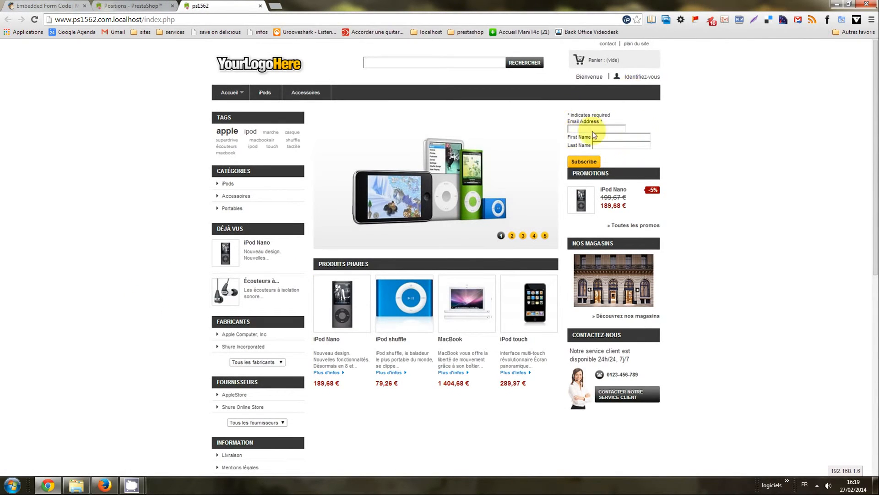
{"action": "left_click", "coordinate": [592, 129]}
{"action": "scroll", "coordinate": [726, 223], "scroll_direction": "down", "scroll_amount": 1}
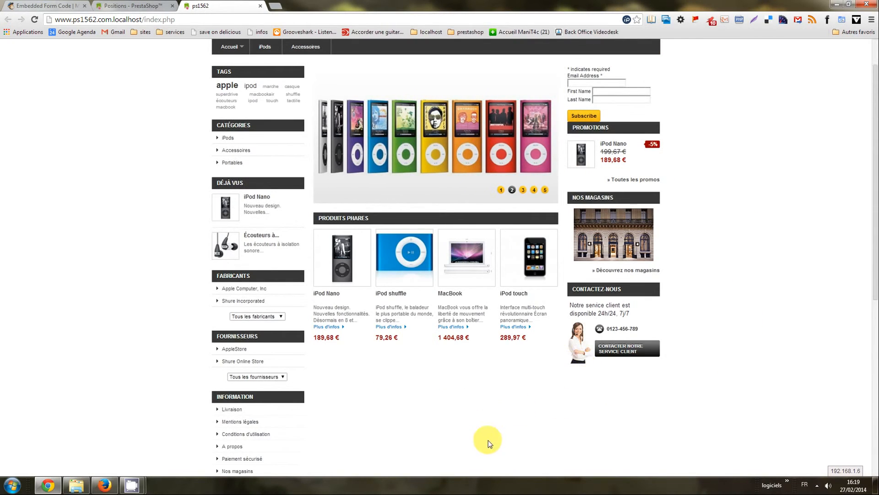
{"action": "scroll", "coordinate": [523, 101], "scroll_direction": "up", "scroll_amount": 1}
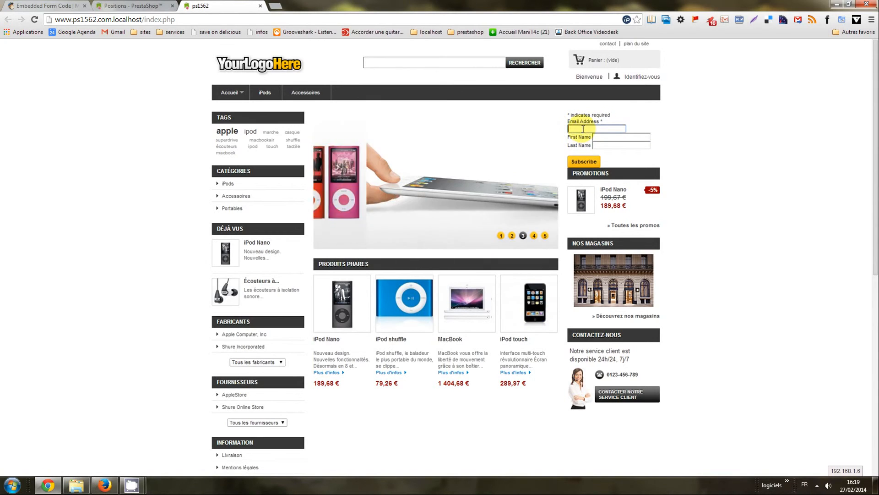
{"action": "left_click", "coordinate": [615, 144]}
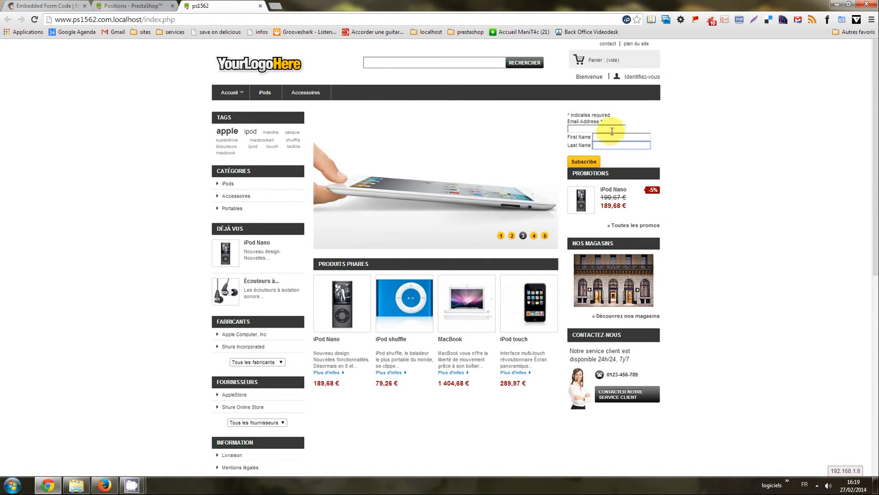
{"action": "left_click", "coordinate": [613, 143]}
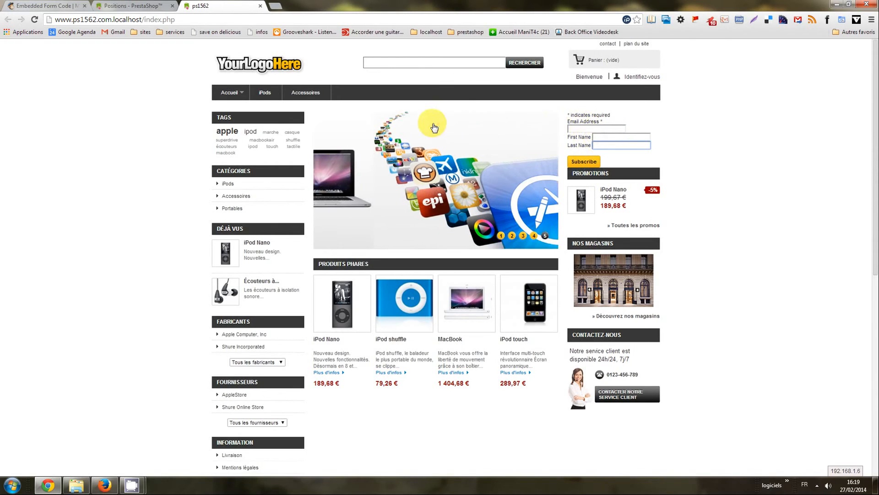
{"action": "left_click", "coordinate": [599, 129]}
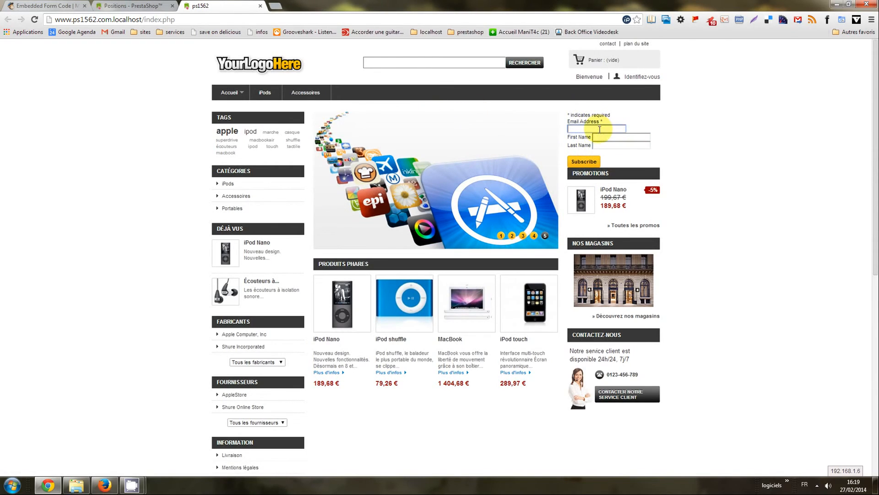